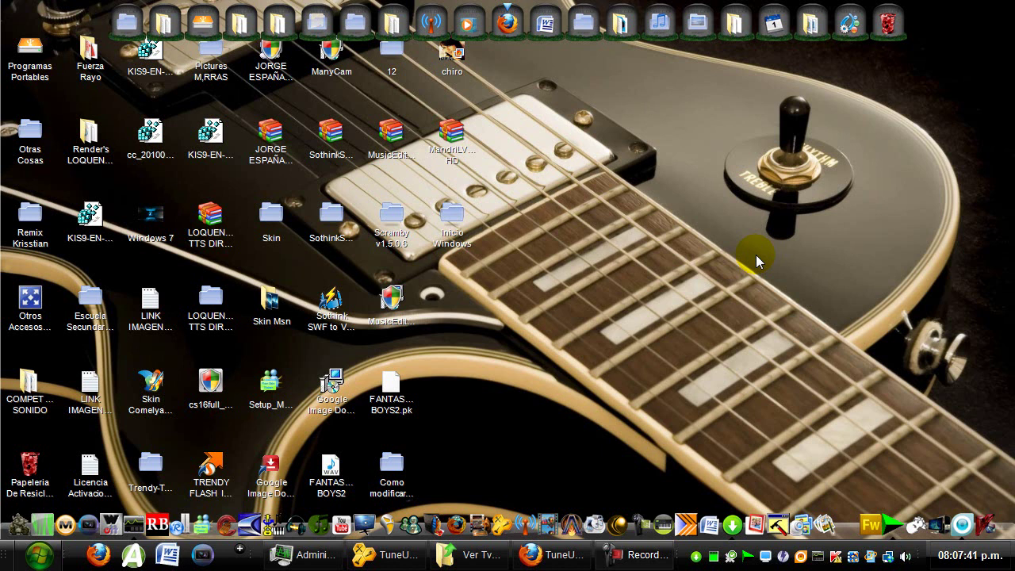
{"action": "mouse_move", "coordinate": [429, 267]}
{"action": "left_mouse_down"}
{"action": "mouse_move", "coordinate": [480, 303]}
{"action": "mouse_move", "coordinate": [1011, 504]}
{"action": "mouse_move", "coordinate": [1011, 519]}
{"action": "mouse_move", "coordinate": [963, 442]}
{"action": "mouse_move", "coordinate": [571, 242]}
{"action": "mouse_move", "coordinate": [452, 253]}
{"action": "mouse_move", "coordinate": [446, 268]}
{"action": "left_mouse_up"}
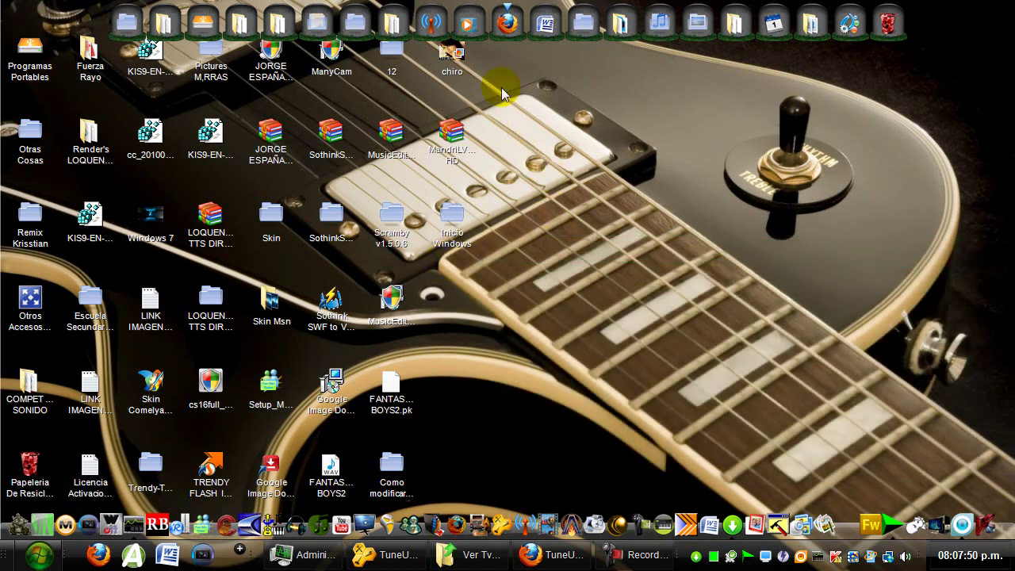
{"action": "left_click_drag", "start_coordinate": [610, 188], "coordinate": [878, 355]}
{"action": "left_click_drag", "start_coordinate": [588, 140], "coordinate": [897, 435]}
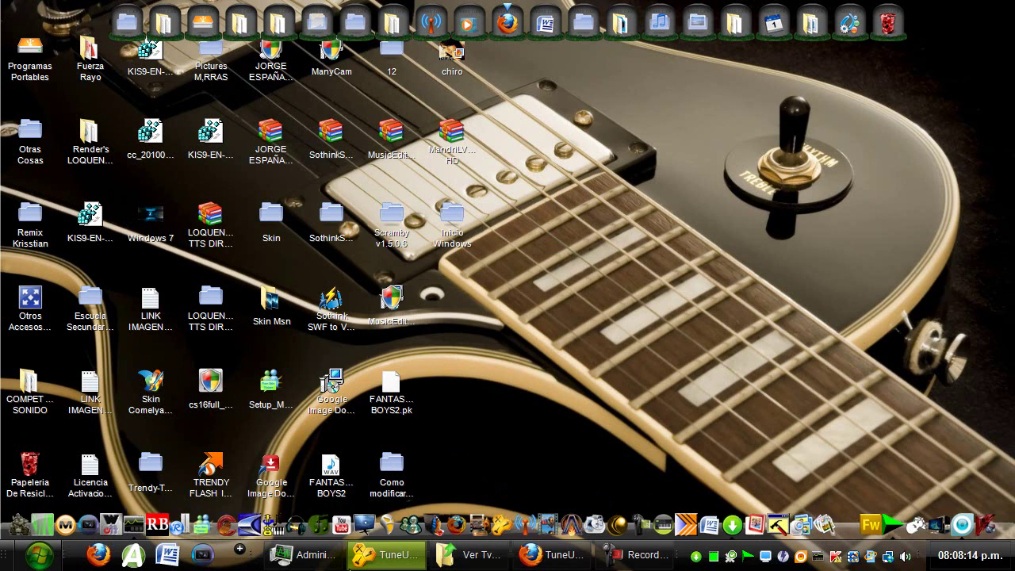
Bring up TuneUp Utilities 2009 and open the boot screen settings (Reorganización de la pantalla de inicio) under Personalizar Windows
{"action": "left_click", "coordinate": [350, 564]}
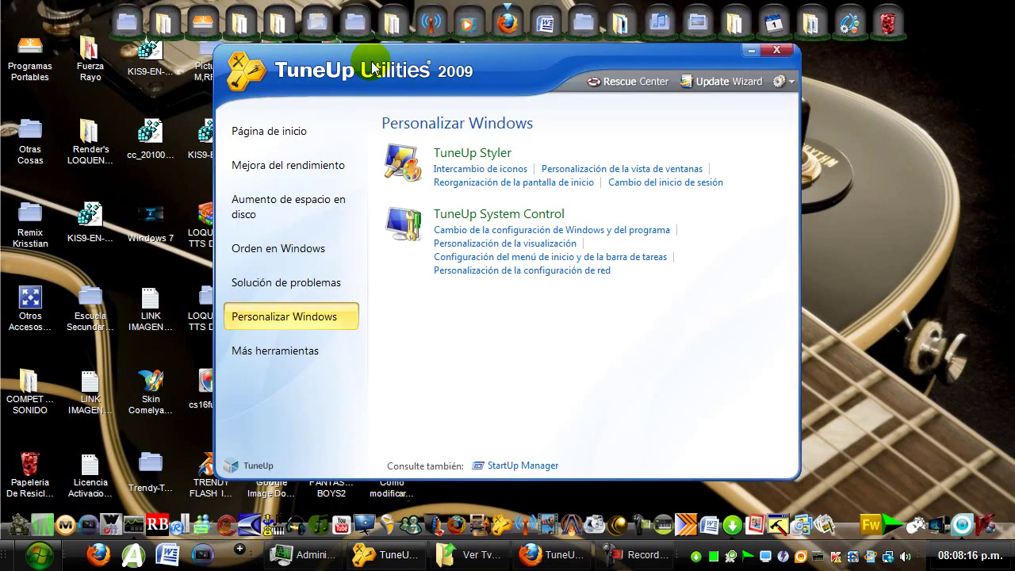
{"action": "left_click_drag", "start_coordinate": [372, 68], "coordinate": [341, 53]}
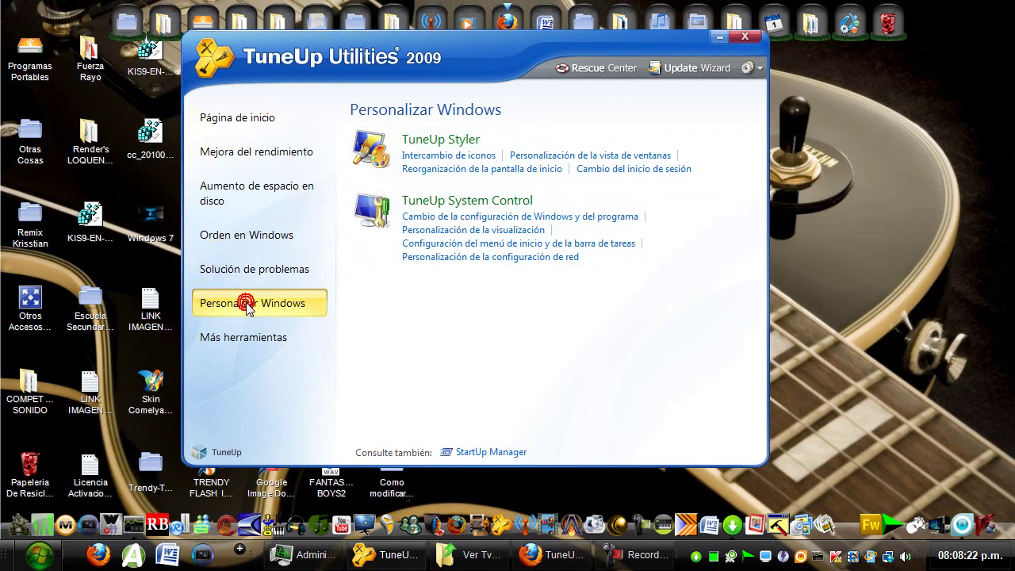
{"action": "left_click", "coordinate": [434, 170]}
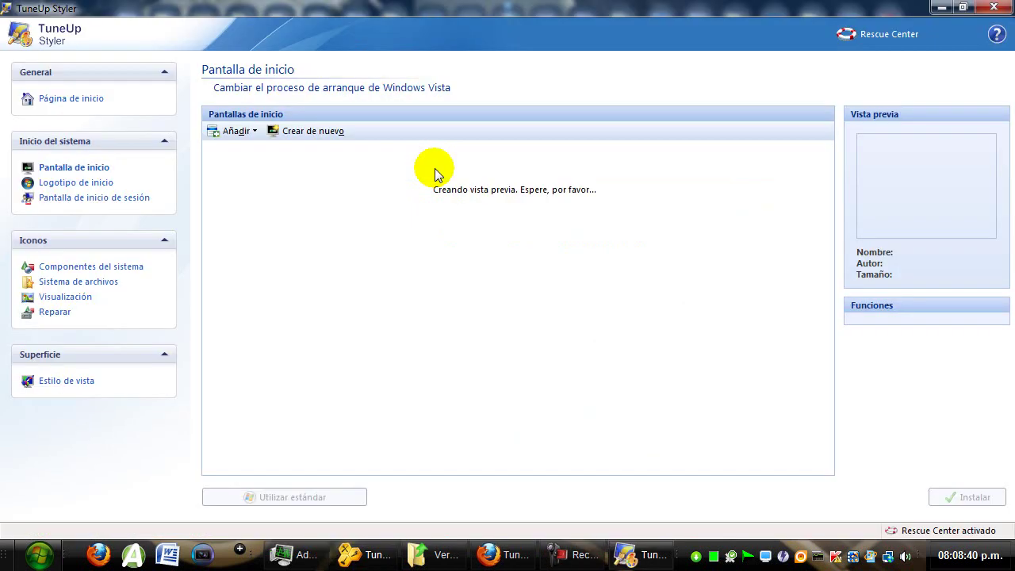
{"action": "left_click", "coordinate": [435, 168]}
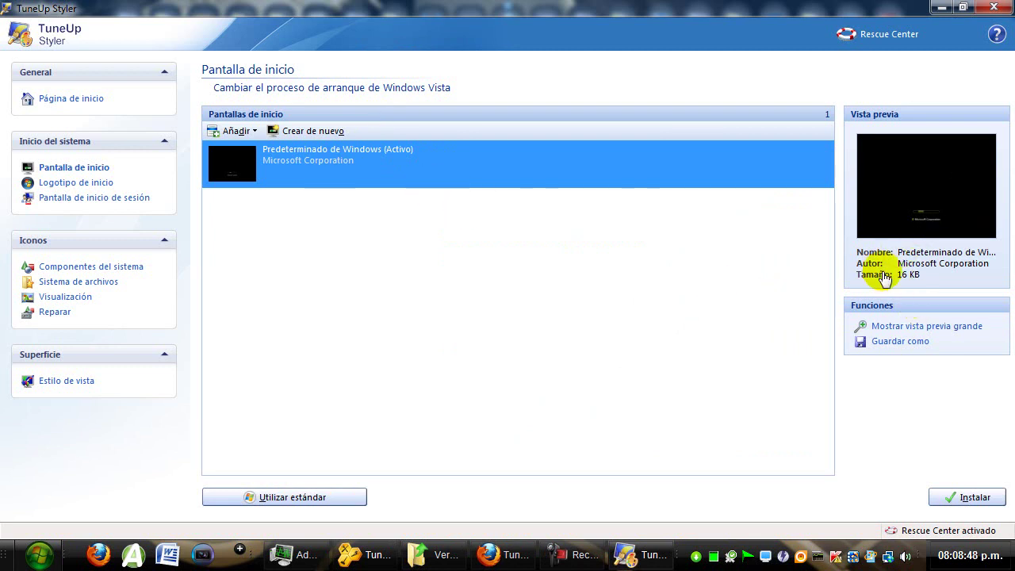
View the large preview of the default Windows boot screen and close it
{"action": "left_click", "coordinate": [920, 325]}
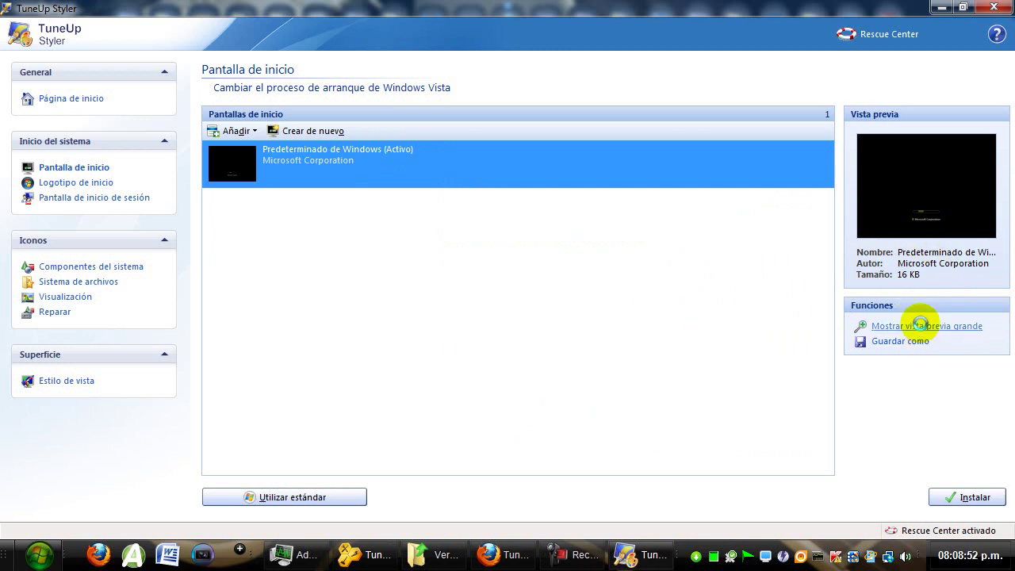
{"action": "left_click", "coordinate": [921, 325]}
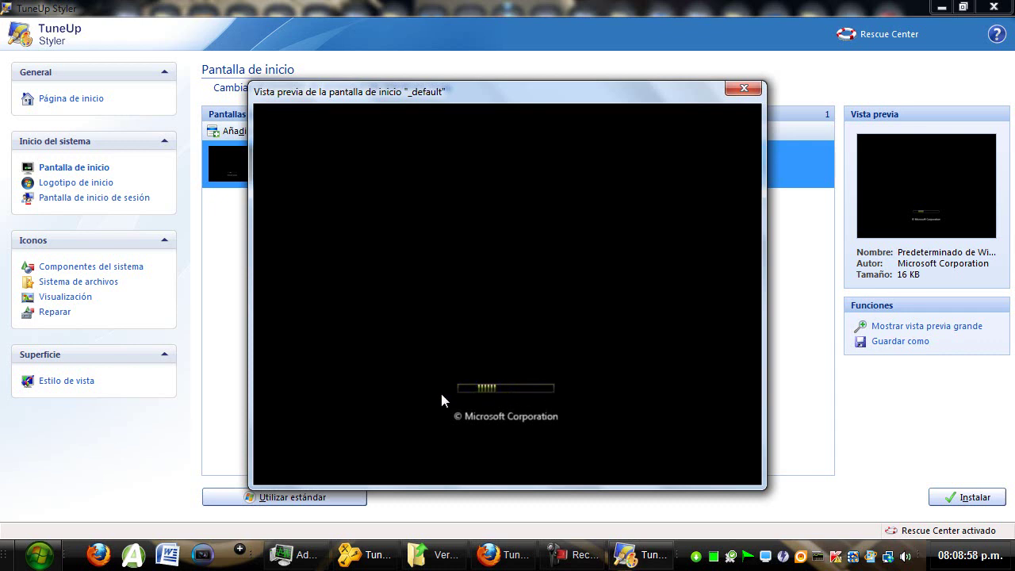
{"action": "left_click", "coordinate": [738, 89]}
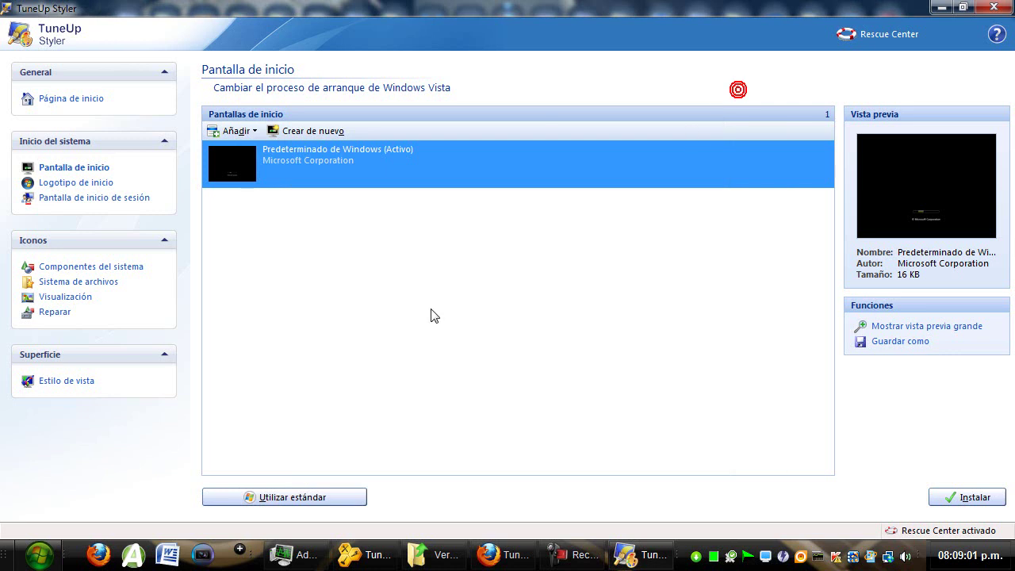
Switch to Firefox, look through the boot screen categories on the TuneUp site and expand Paisajes
{"action": "left_click", "coordinate": [256, 131]}
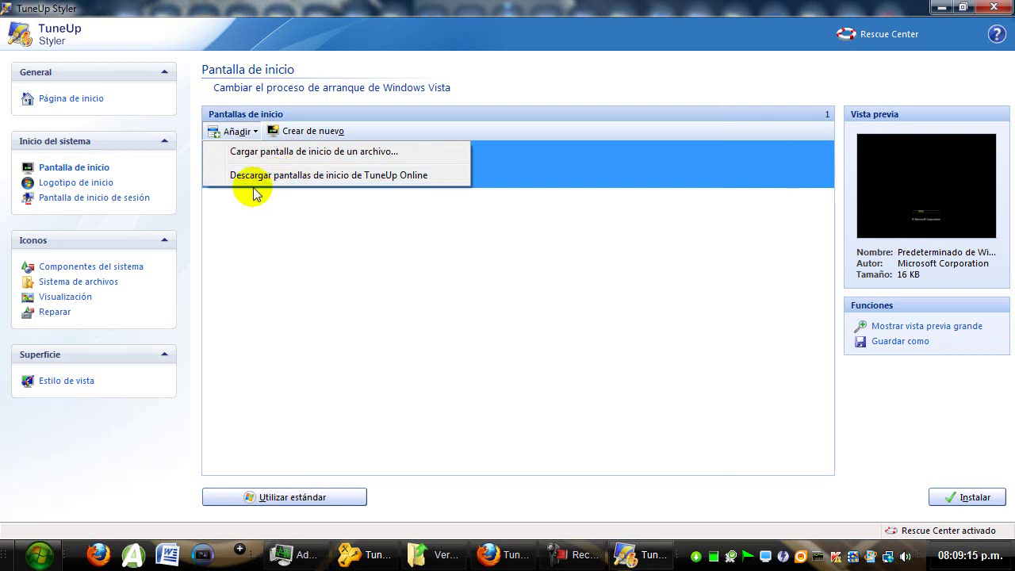
{"action": "left_click", "coordinate": [482, 386]}
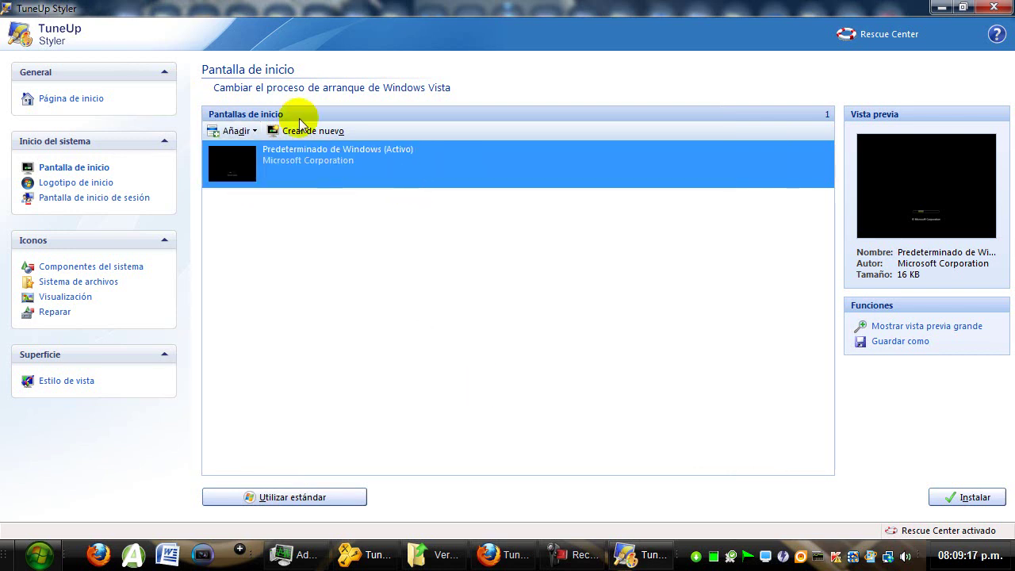
{"action": "left_click", "coordinate": [507, 565]}
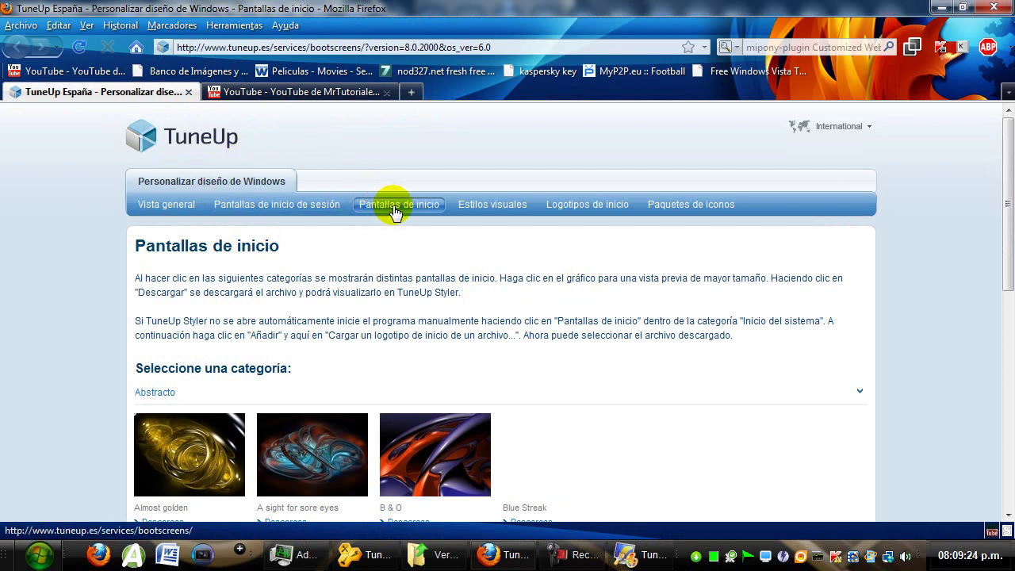
{"action": "scroll", "coordinate": [266, 264], "scroll_direction": "down", "scroll_amount": 5}
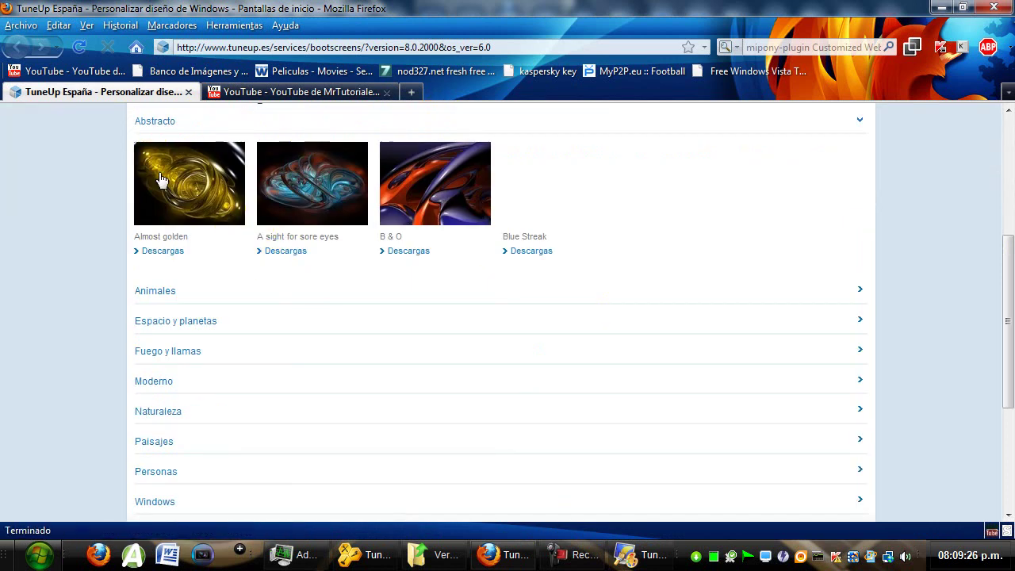
{"action": "scroll", "coordinate": [159, 349], "scroll_direction": "down", "scroll_amount": 3}
{"action": "scroll", "coordinate": [230, 301], "scroll_direction": "up", "scroll_amount": 4}
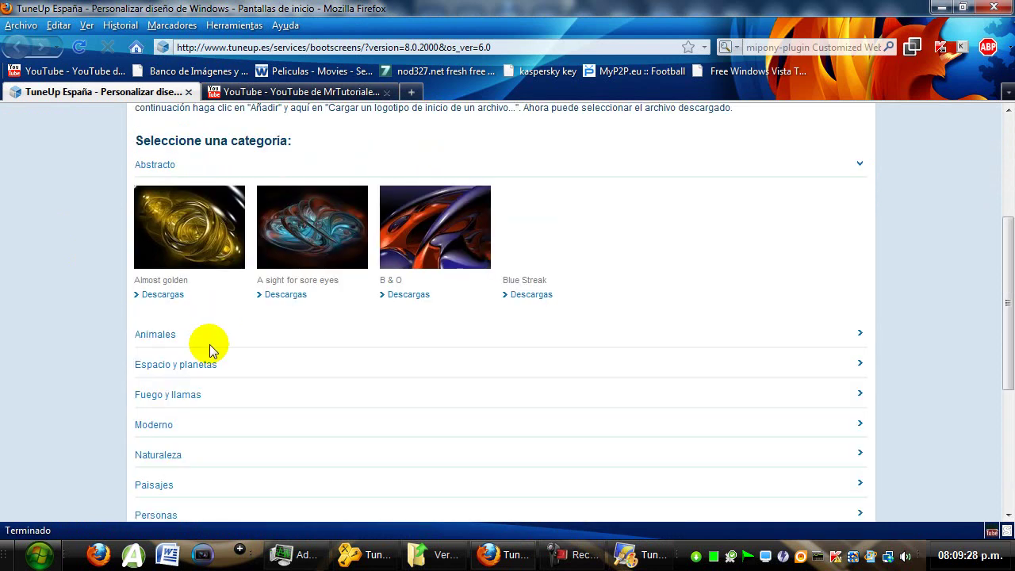
{"action": "left_click", "coordinate": [139, 401]}
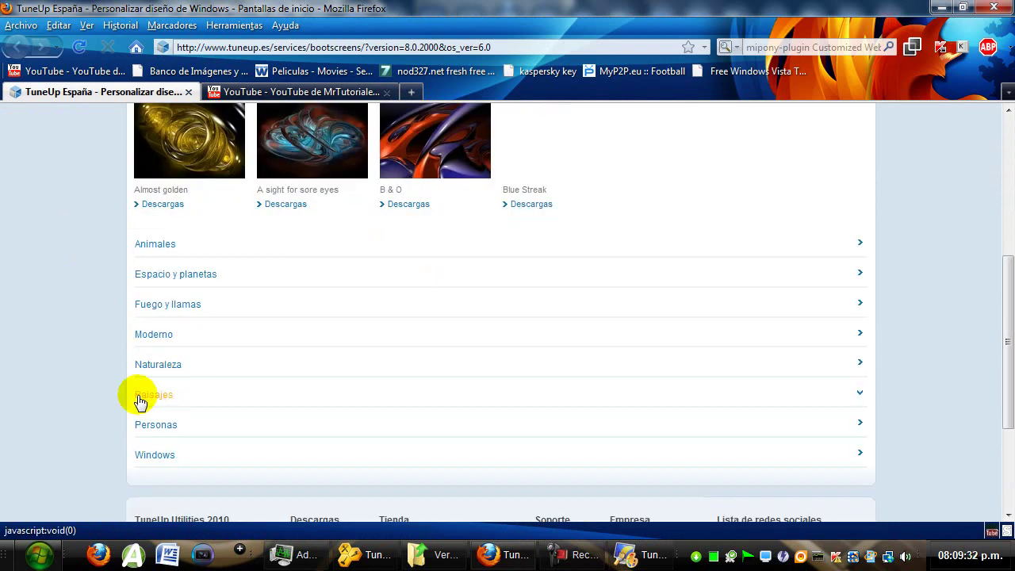
{"action": "scroll", "coordinate": [209, 388], "scroll_direction": "down", "scroll_amount": 3}
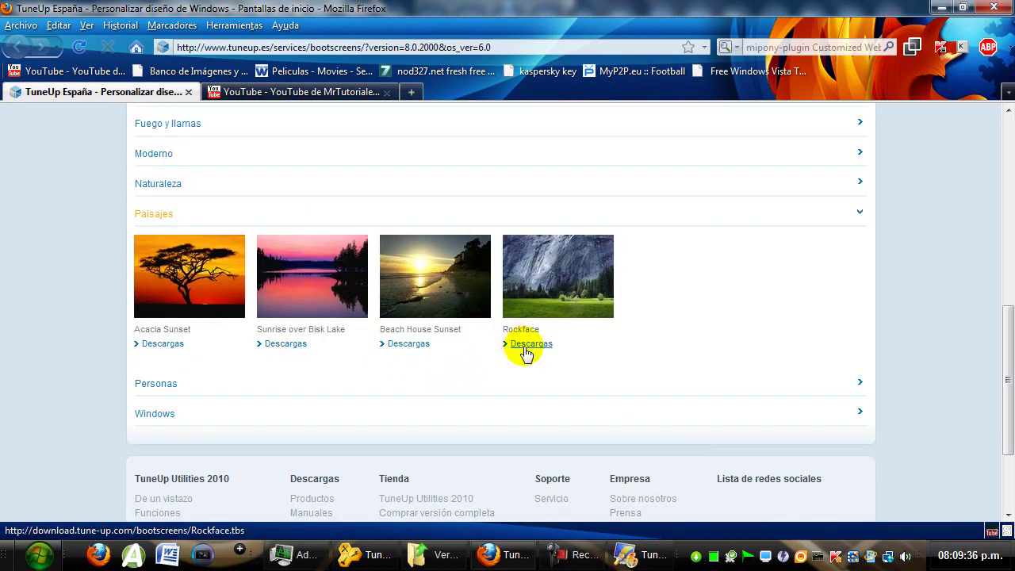
{"action": "scroll", "coordinate": [482, 396], "scroll_direction": "up", "scroll_amount": 7}
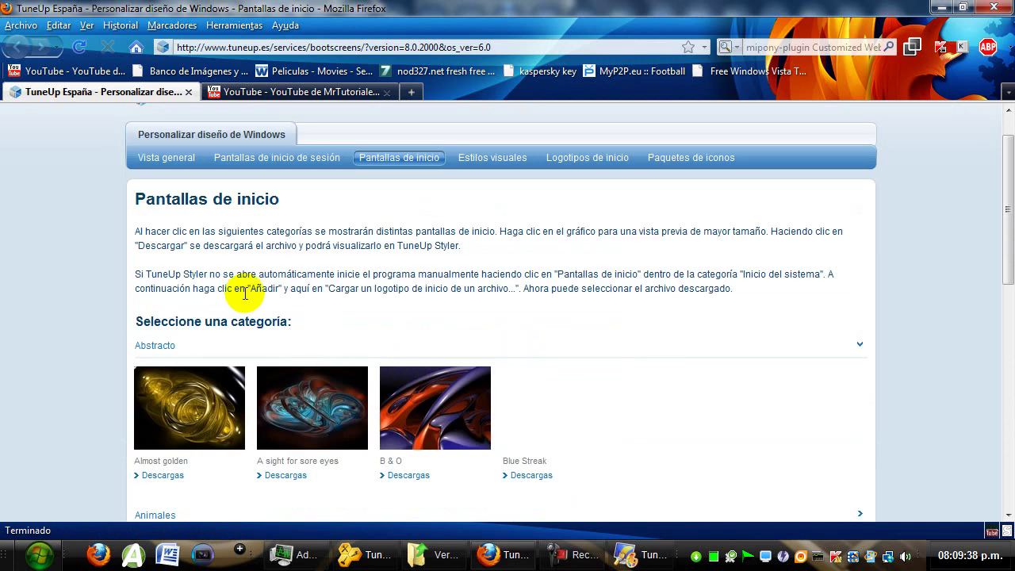
{"action": "scroll", "coordinate": [277, 317], "scroll_direction": "down", "scroll_amount": 6}
{"action": "scroll", "coordinate": [143, 302], "scroll_direction": "down", "scroll_amount": 2}
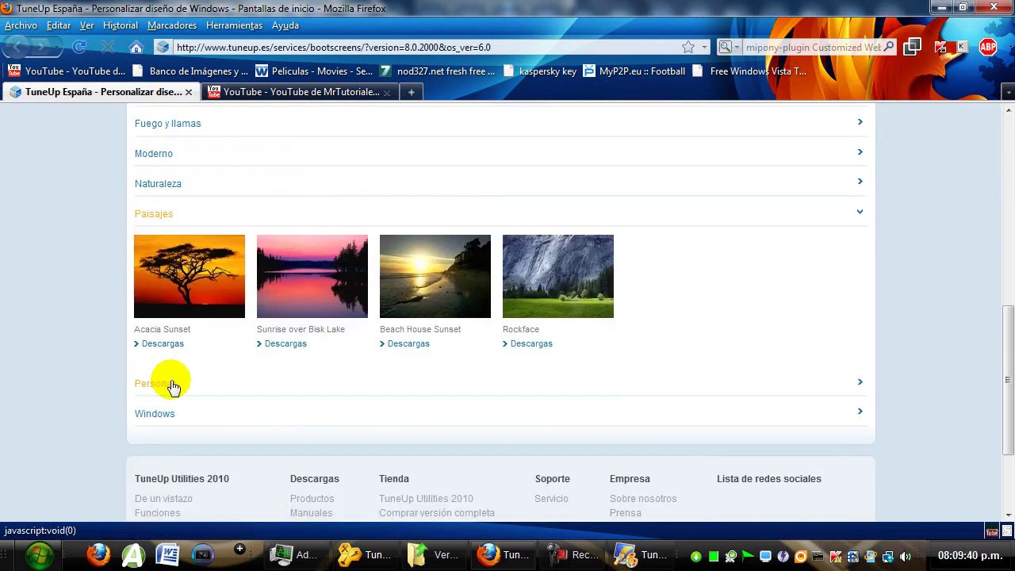
Expand the Fuego y llamas category and find the download link of the Re-Fire-Flect boot screen
{"action": "left_click", "coordinate": [184, 127]}
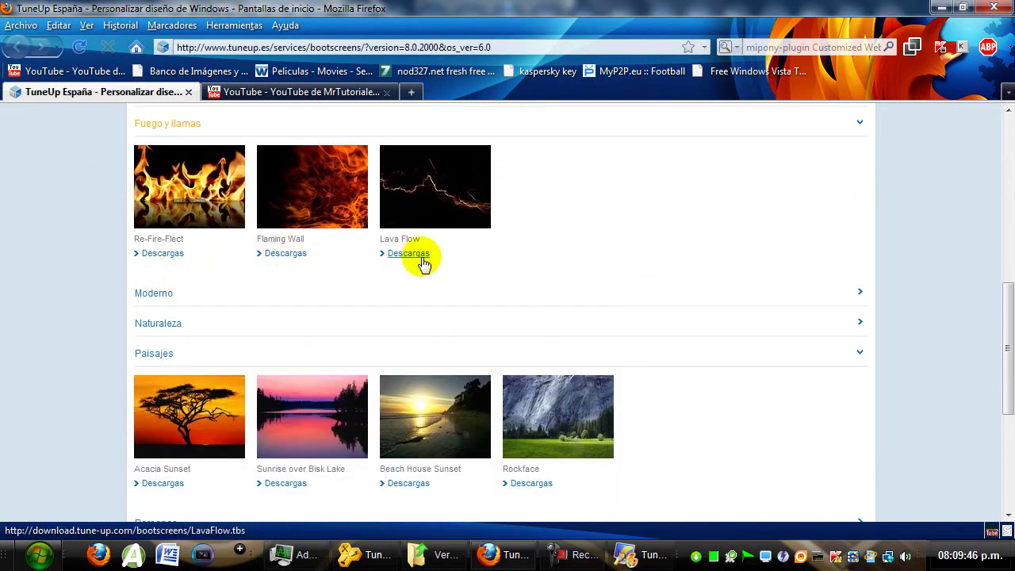
{"action": "left_click", "coordinate": [182, 230]}
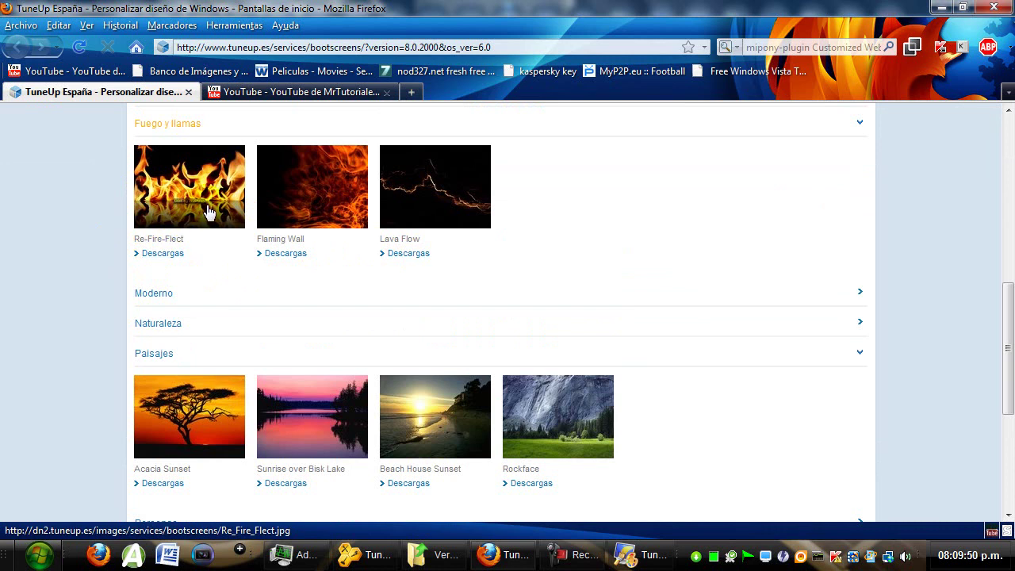
{"action": "left_click", "coordinate": [161, 253]}
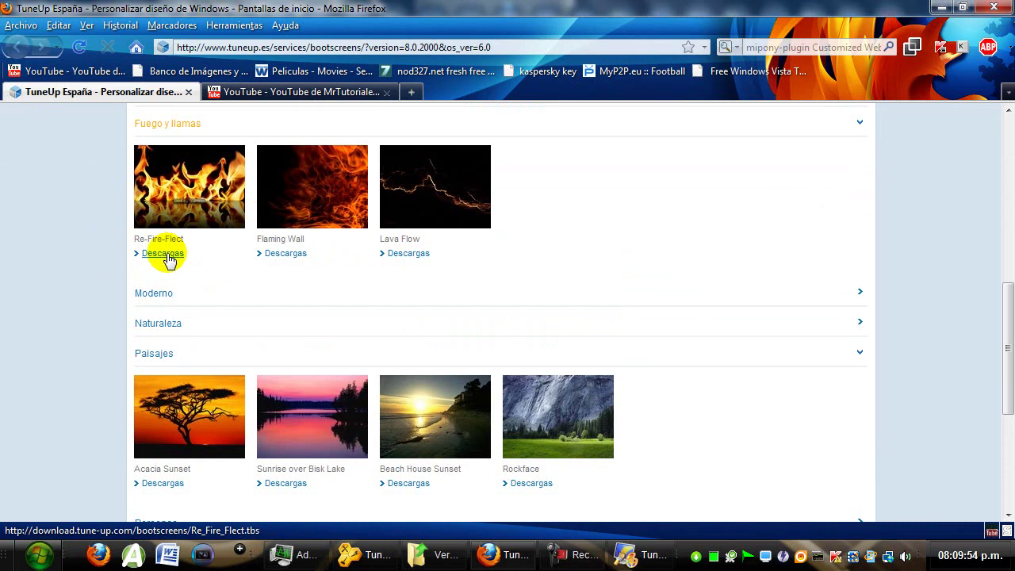
Minimise the browser and both TuneUp windows to locate the Inicio Windows folder on the desktop
{"action": "left_click", "coordinate": [941, 7]}
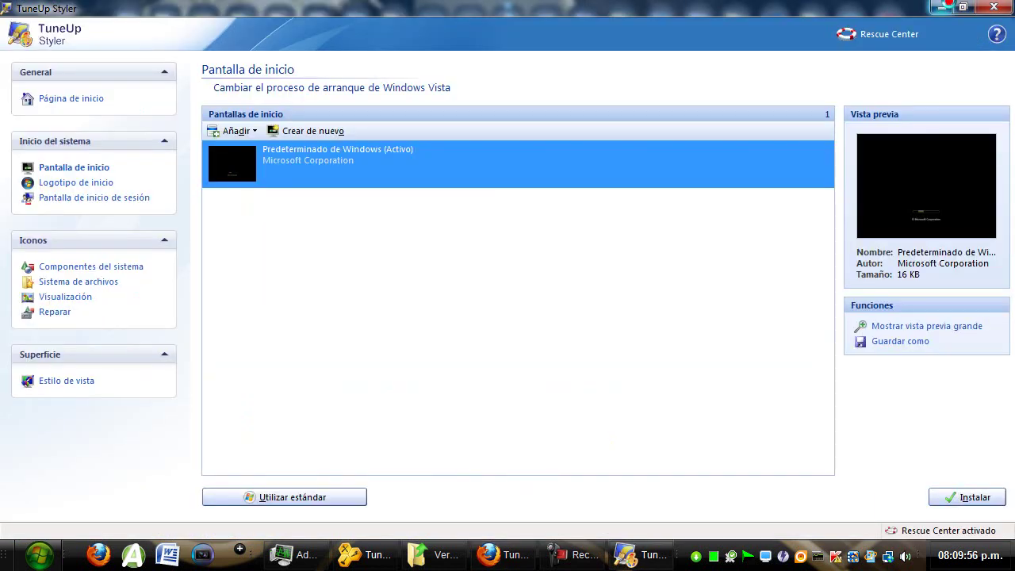
{"action": "left_click", "coordinate": [944, 8]}
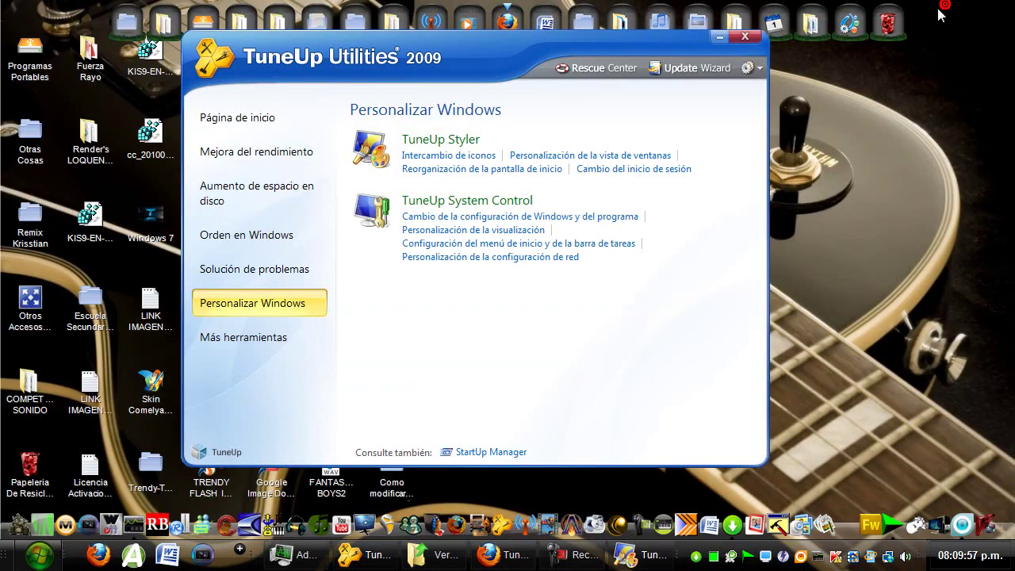
{"action": "left_click", "coordinate": [722, 31]}
{"action": "mouse_move", "coordinate": [735, 211]}
{"action": "left_mouse_down"}
{"action": "mouse_move", "coordinate": [552, 358]}
{"action": "mouse_move", "coordinate": [575, 317]}
{"action": "left_mouse_up"}
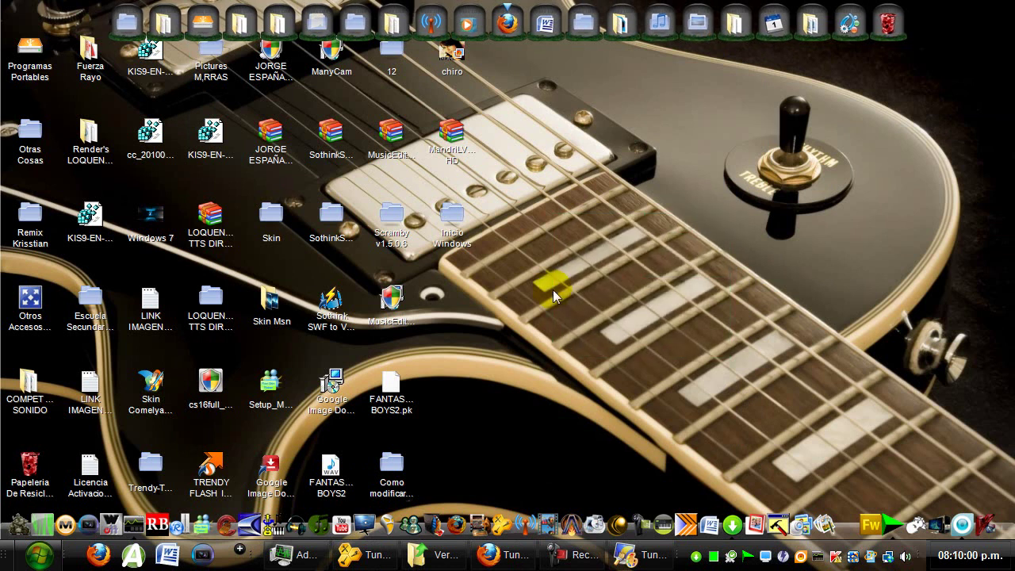
{"action": "left_click", "coordinate": [458, 223]}
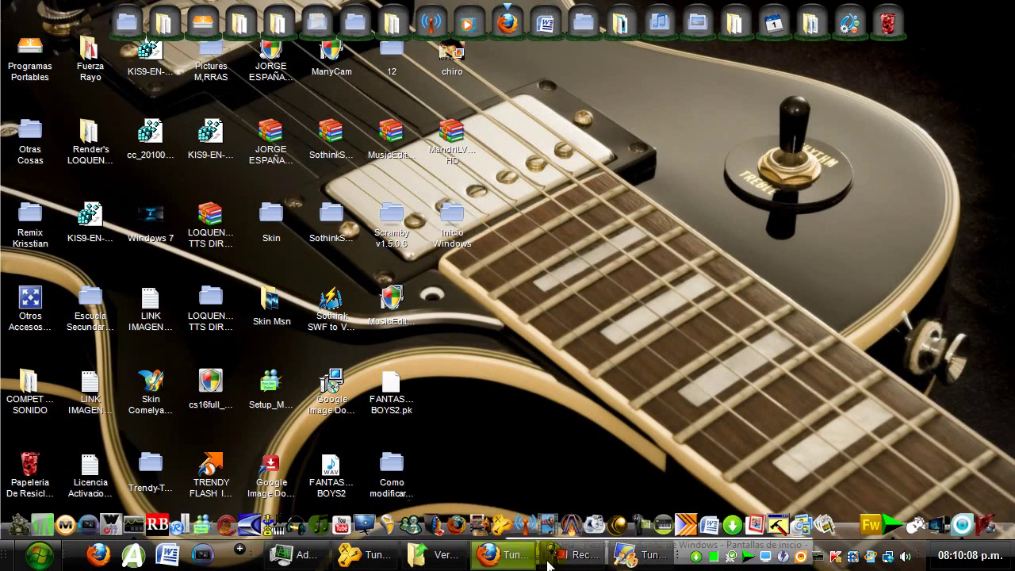
Return to TuneUp Styler and start adding a boot screen from a file
{"action": "left_click", "coordinate": [627, 563]}
{"action": "left_click", "coordinate": [326, 234]}
{"action": "left_click", "coordinate": [255, 132]}
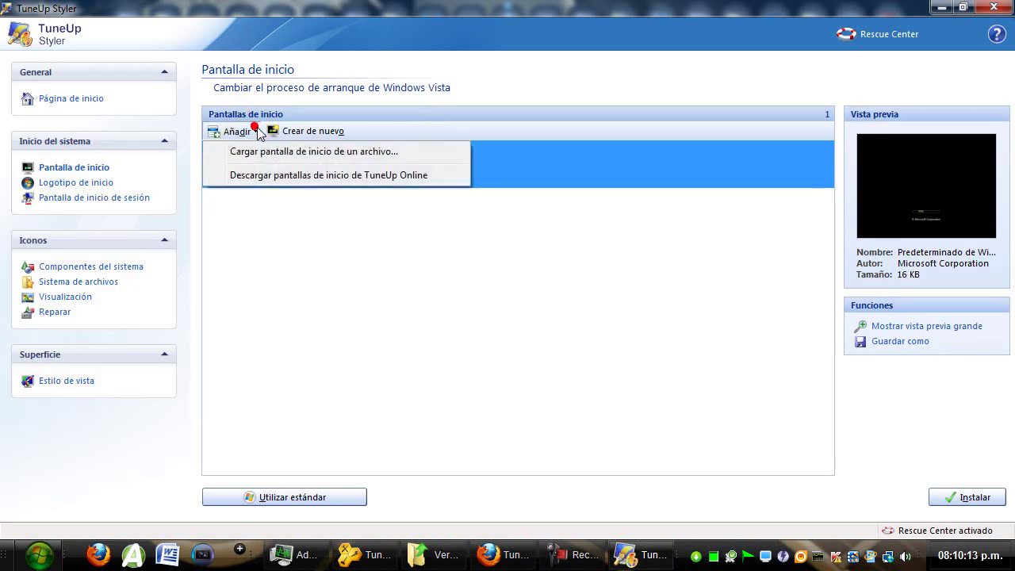
{"action": "left_click", "coordinate": [281, 152]}
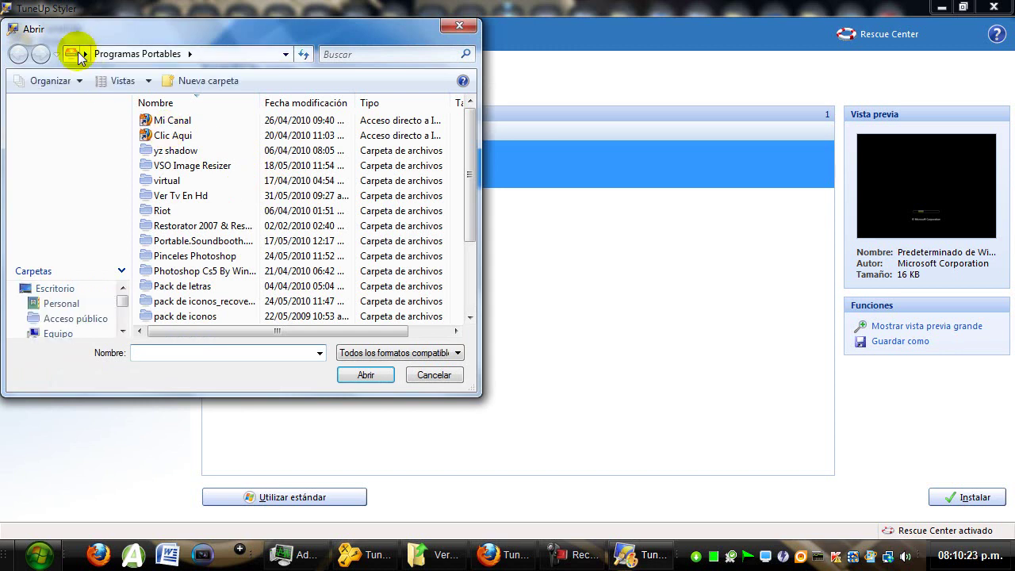
Load the Re_Fire_Flect boot screen file from the Inicio Windows folder on the desktop
{"action": "left_click", "coordinate": [85, 56]}
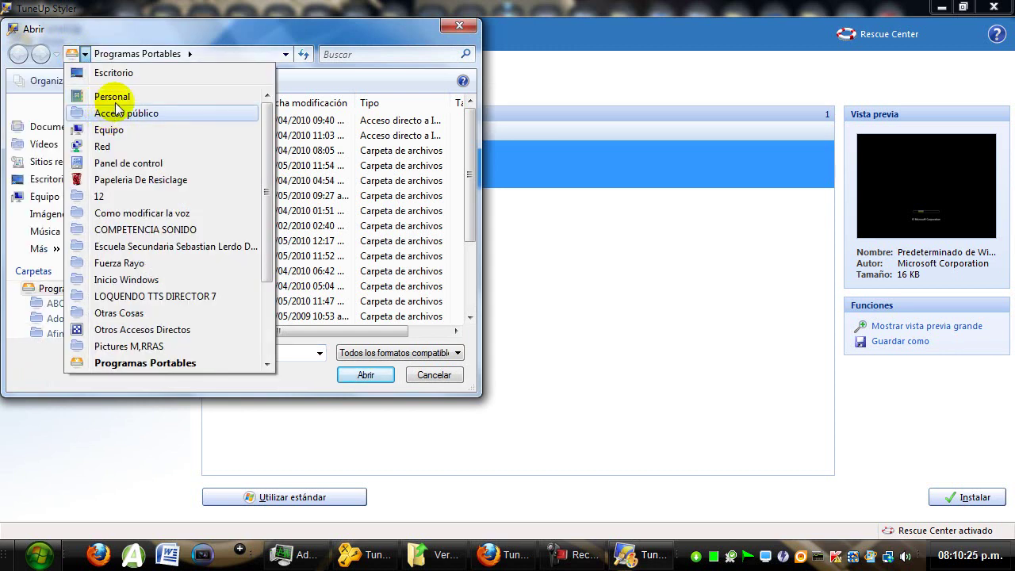
{"action": "key", "text": "Escape"}
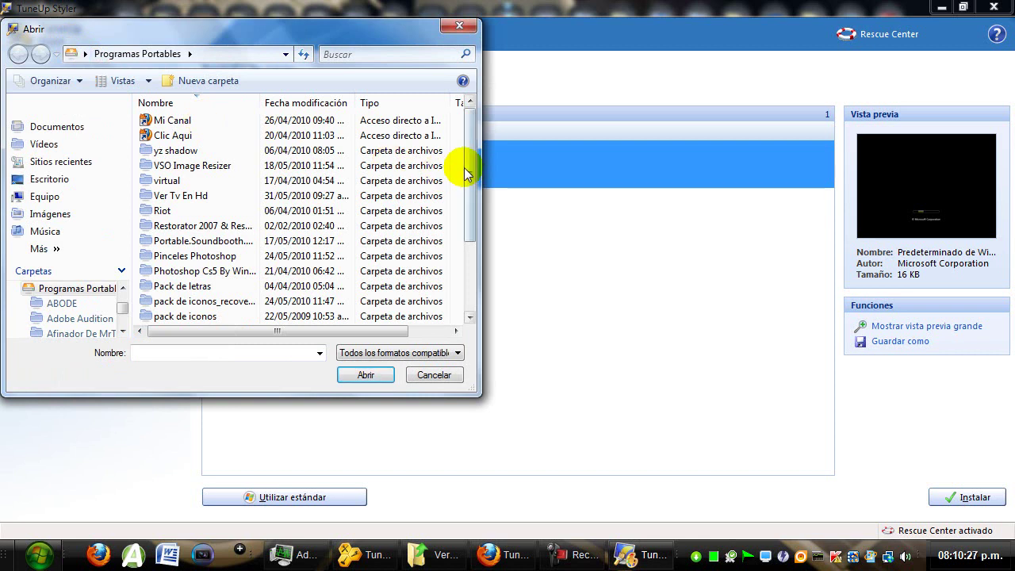
{"action": "key", "text": "BackSpace"}
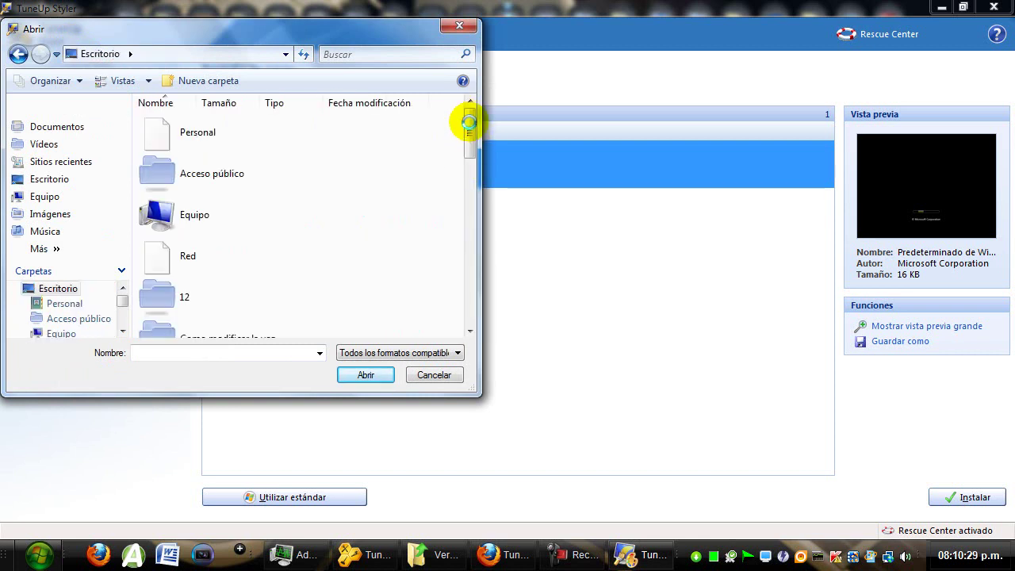
{"action": "left_click_drag", "start_coordinate": [469, 199], "coordinate": [471, 174]}
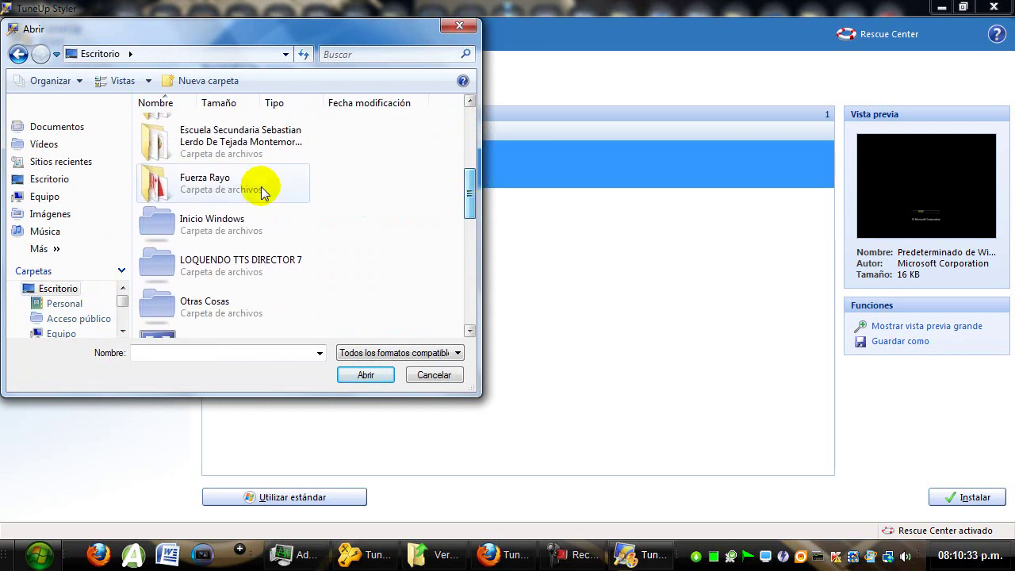
{"action": "left_click", "coordinate": [213, 238]}
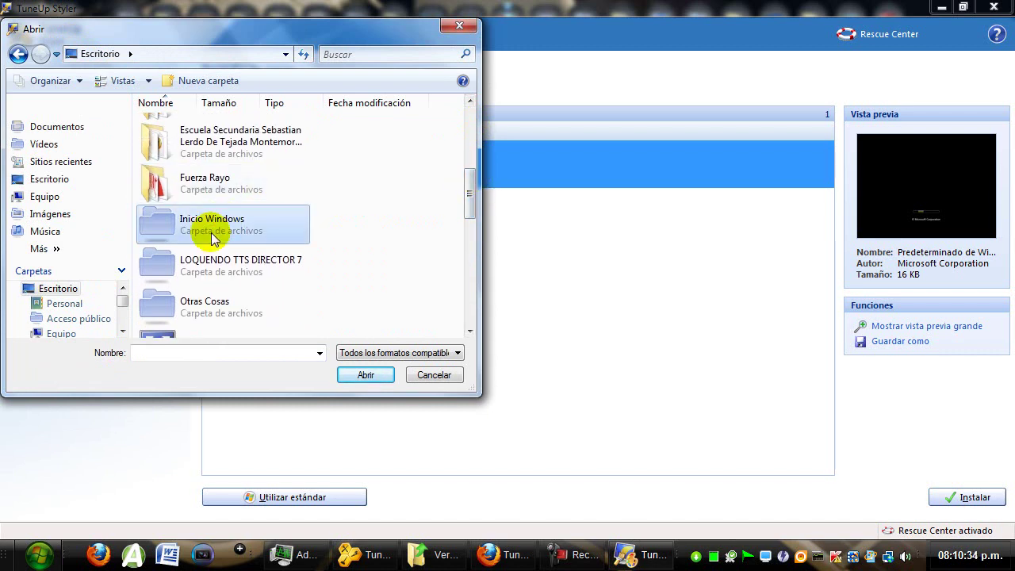
{"action": "double_click", "coordinate": [219, 222]}
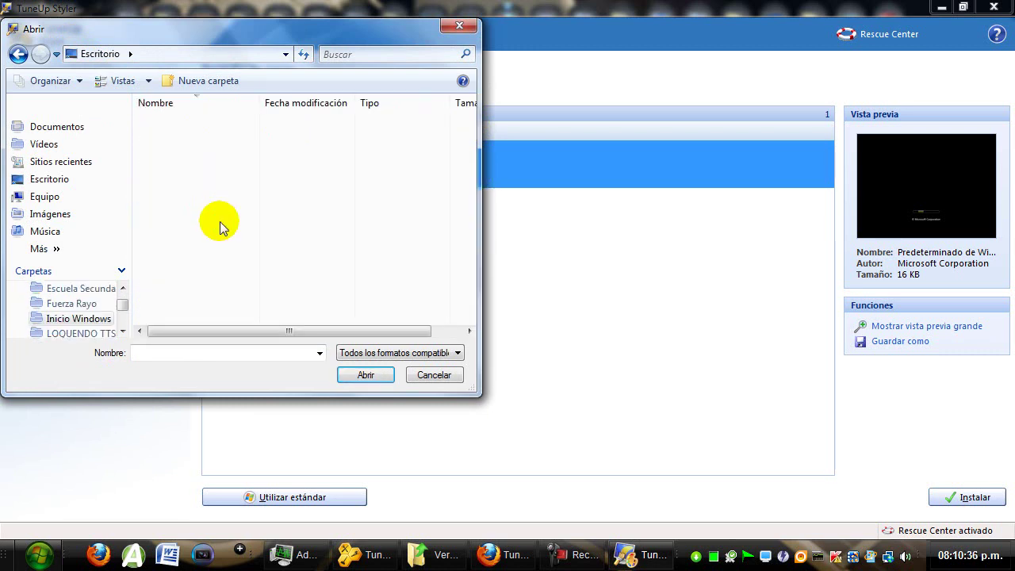
{"action": "left_click", "coordinate": [164, 121]}
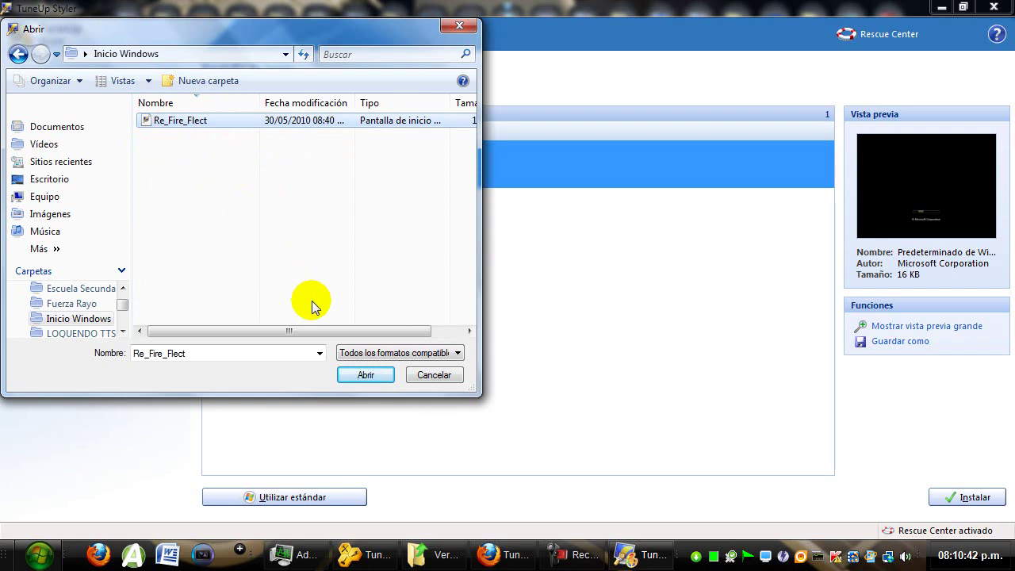
{"action": "left_click", "coordinate": [369, 375]}
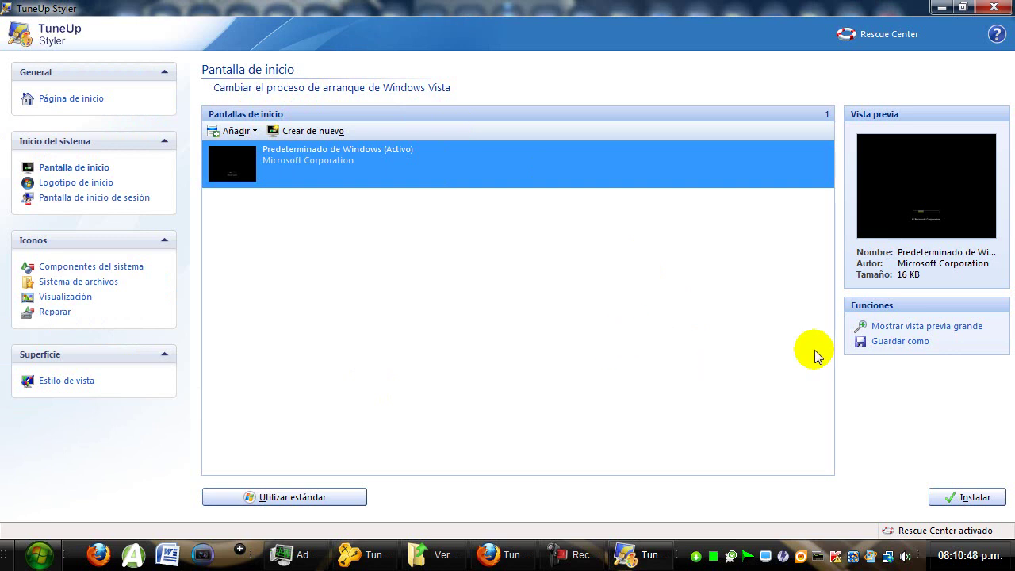
Select the Re-Fire-Flect boot screen, view its large preview and close the preview
{"action": "left_click", "coordinate": [339, 163]}
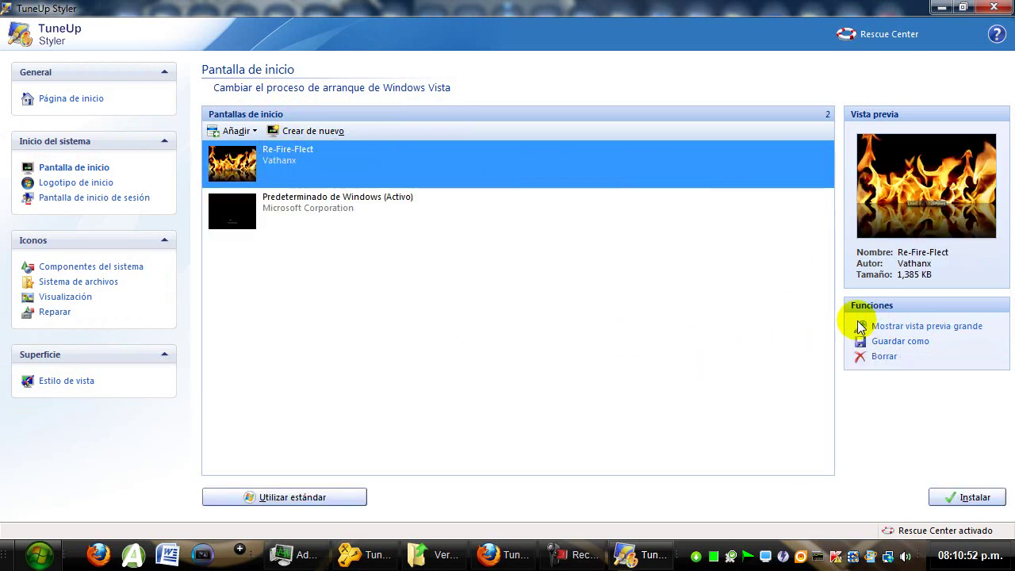
{"action": "left_click", "coordinate": [892, 325]}
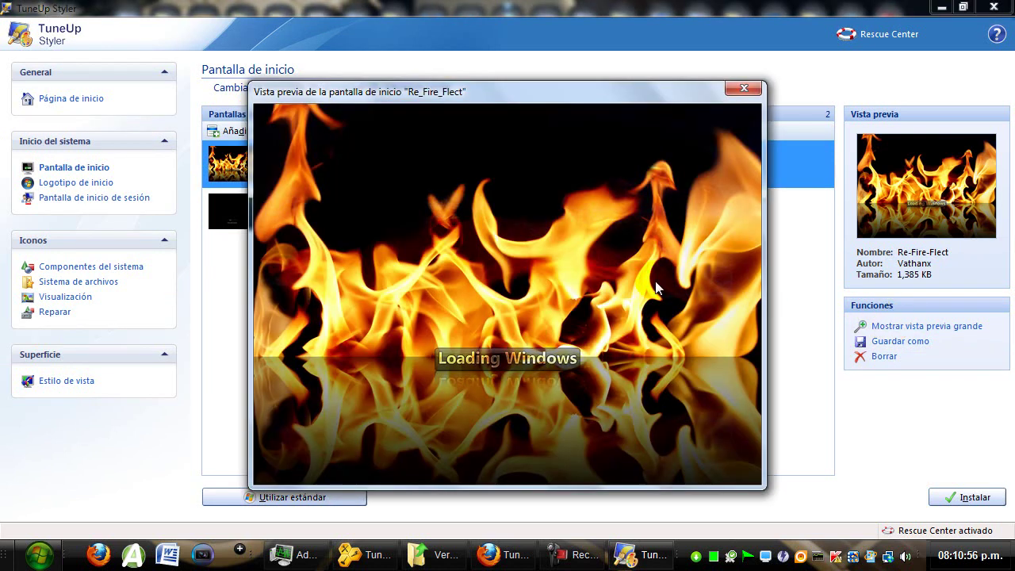
{"action": "mouse_move", "coordinate": [508, 91]}
{"action": "left_mouse_down"}
{"action": "mouse_move", "coordinate": [483, 78]}
{"action": "mouse_move", "coordinate": [498, 87]}
{"action": "left_mouse_up"}
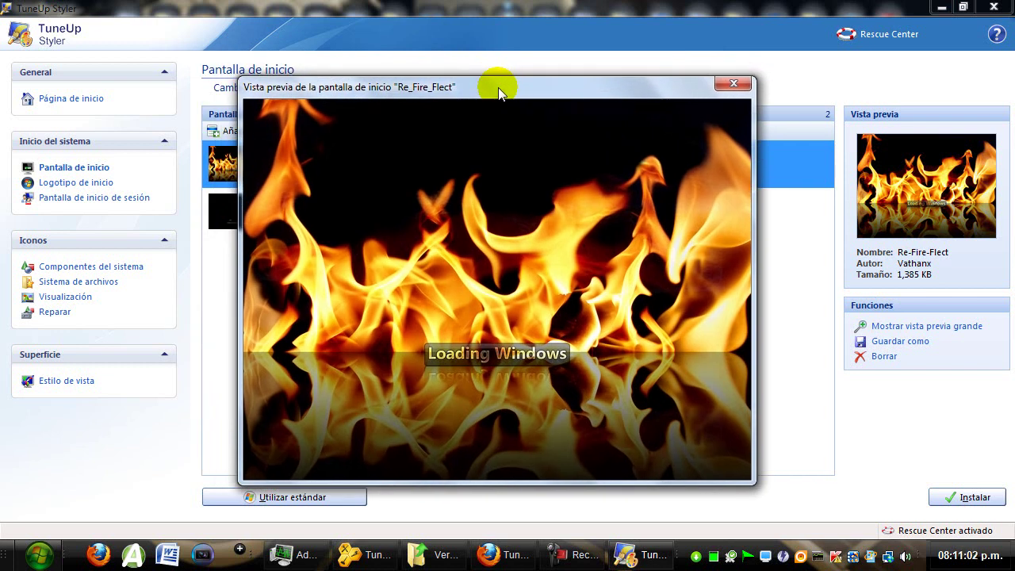
{"action": "left_click", "coordinate": [734, 82]}
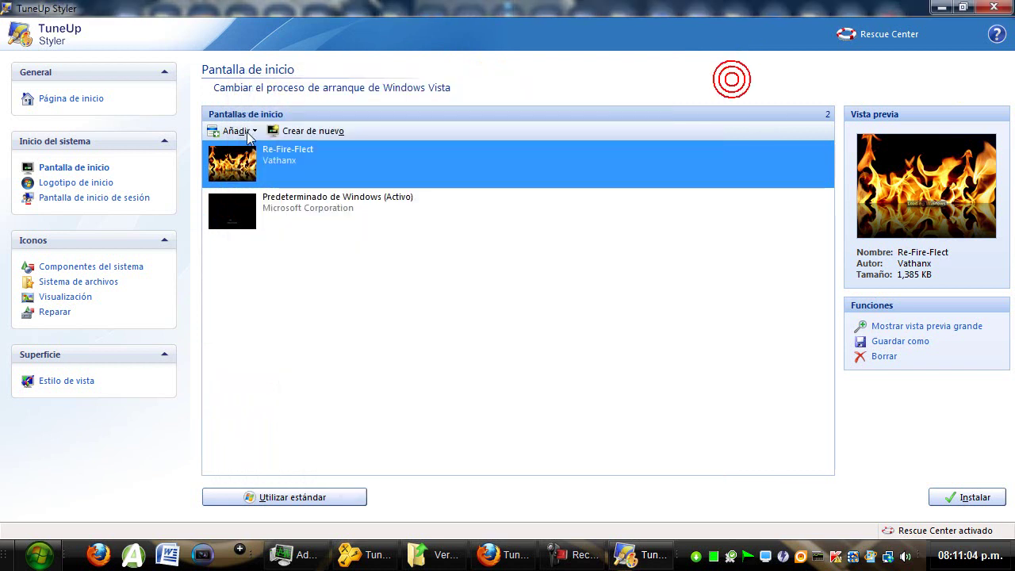
Install Re-Fire-Flect as the active boot screen and leave it selected in the list
{"action": "left_click", "coordinate": [279, 207]}
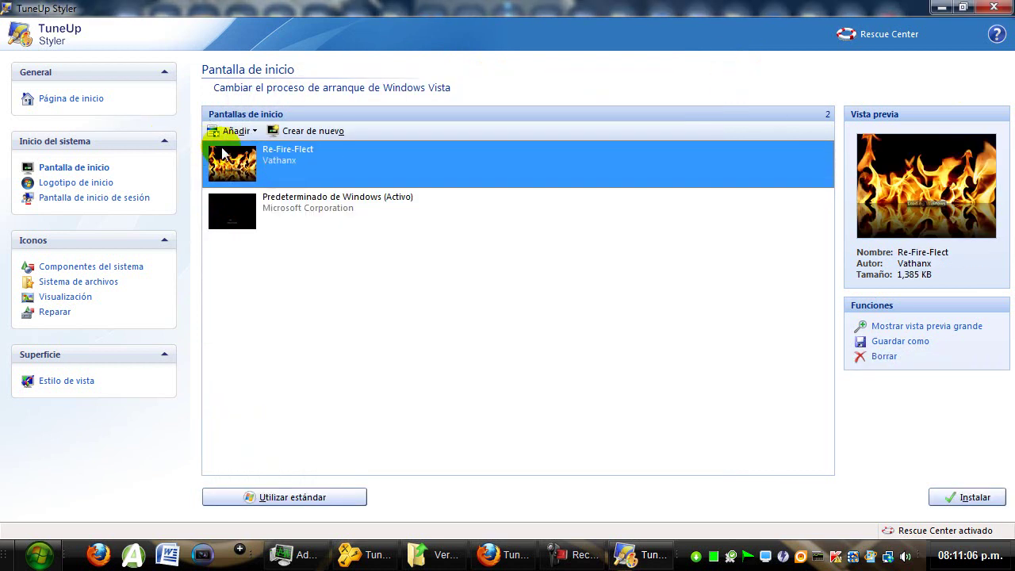
{"action": "left_click", "coordinate": [955, 496]}
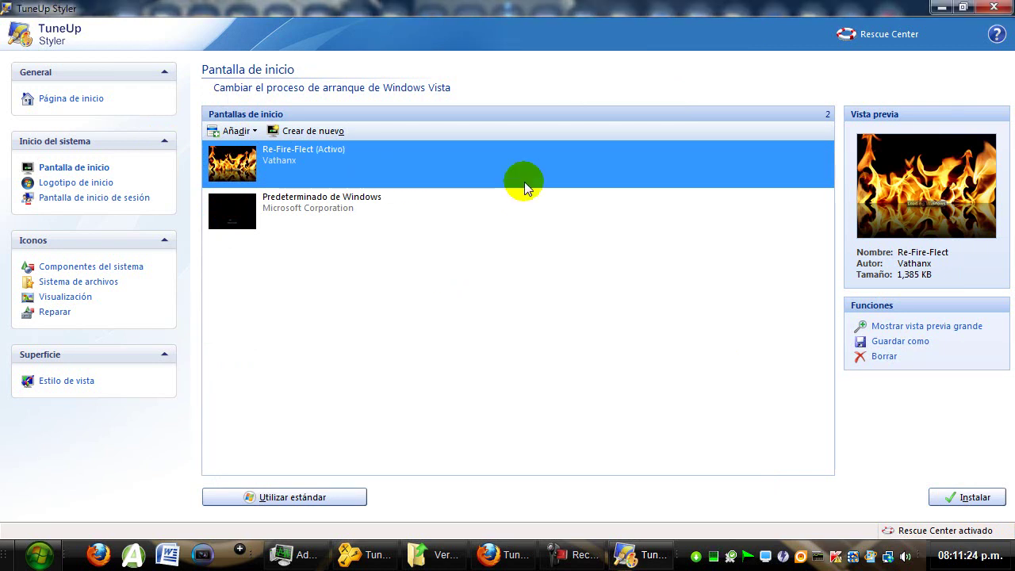
{"action": "left_click", "coordinate": [319, 170]}
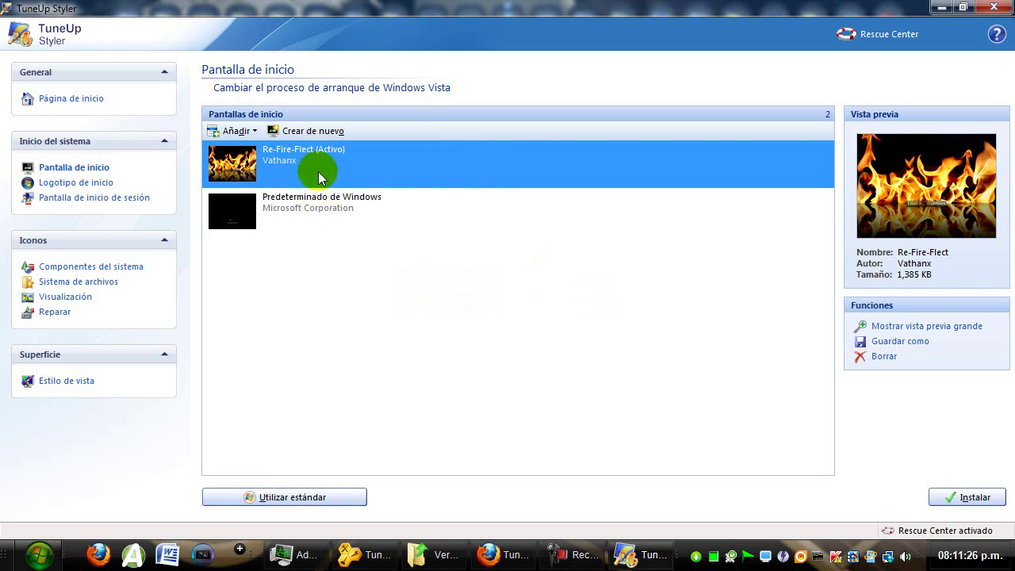
{"action": "left_click", "coordinate": [320, 163]}
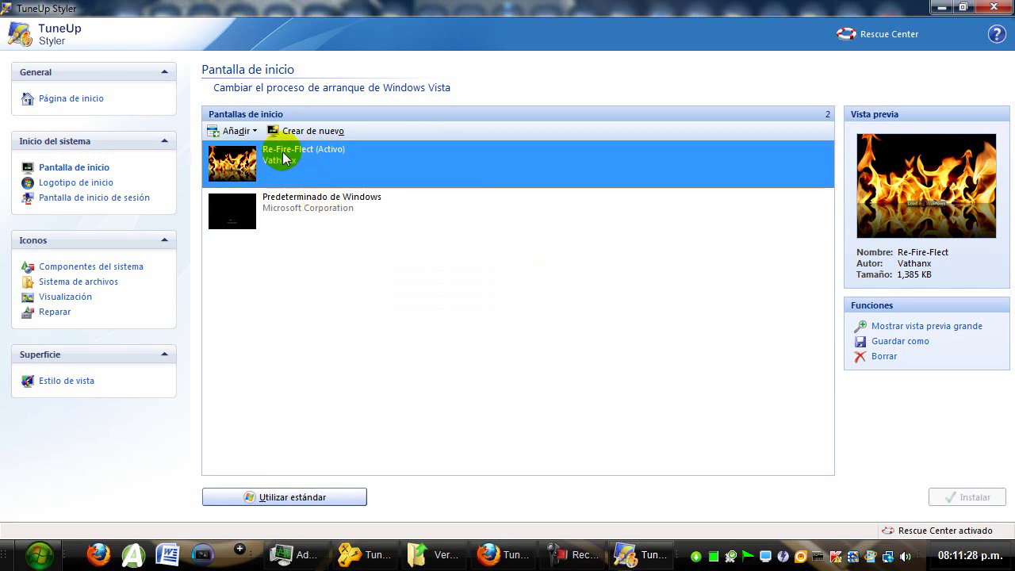
{"action": "left_click", "coordinate": [355, 209]}
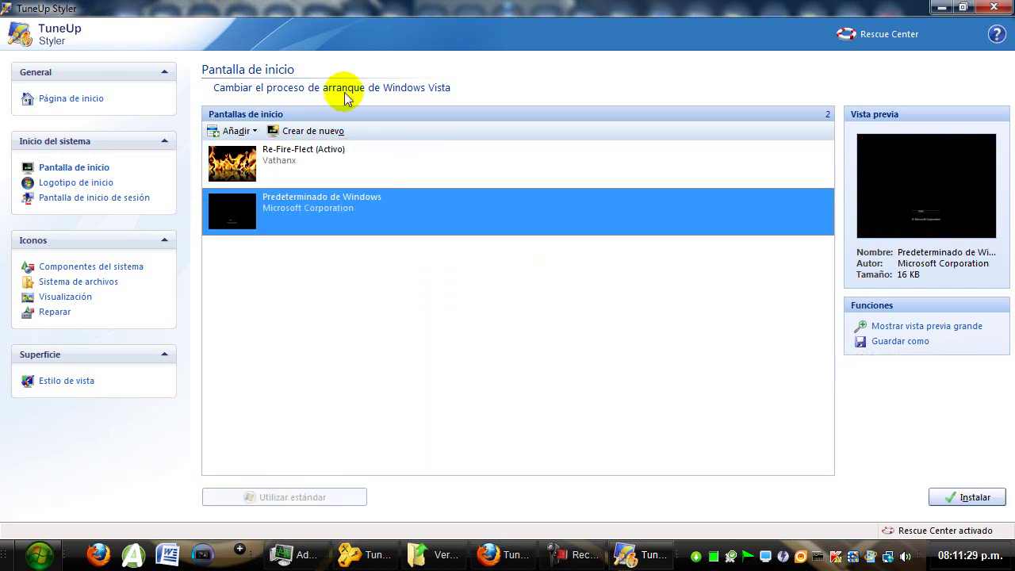
{"action": "left_click", "coordinate": [324, 159]}
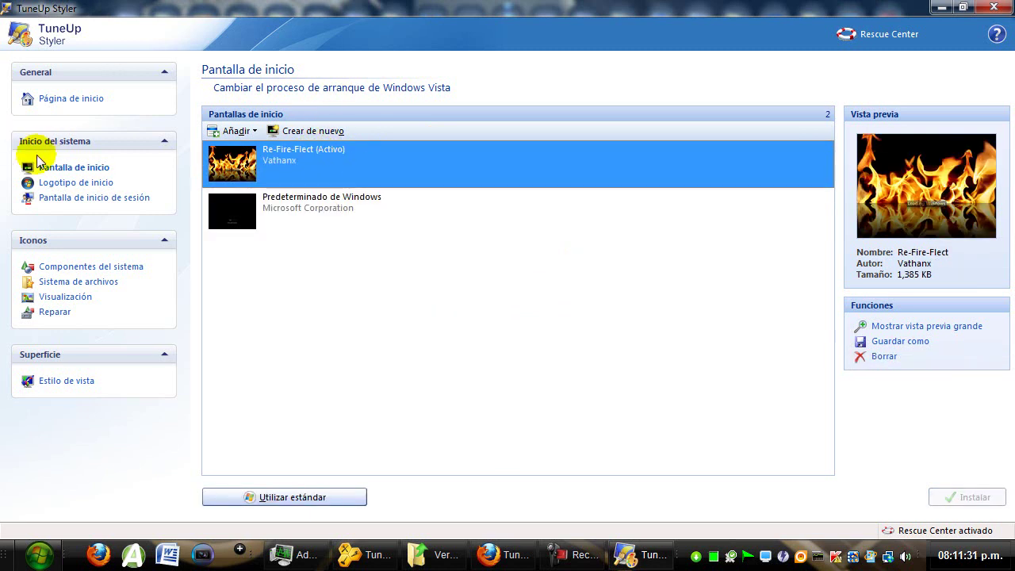
Open the Logotipo de inicio section and view the ways of adding a startup logo
{"action": "left_click", "coordinate": [71, 184]}
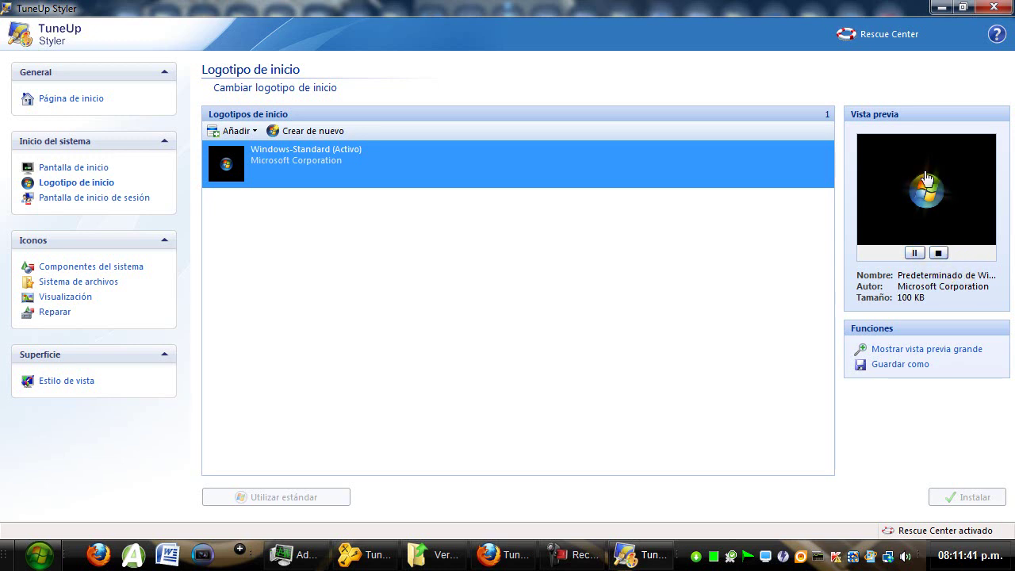
{"action": "left_click", "coordinate": [255, 133]}
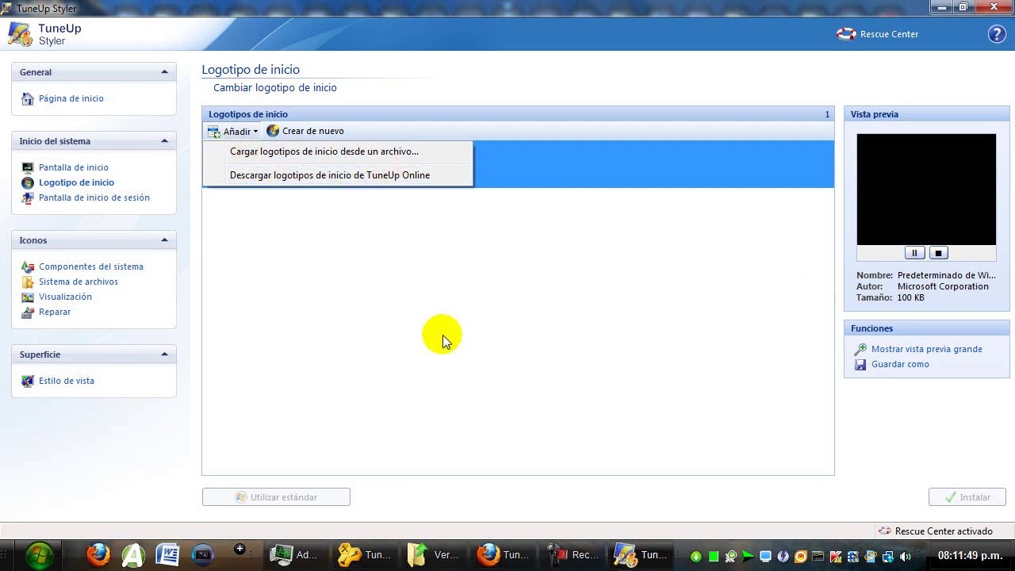
{"action": "left_click", "coordinate": [443, 334]}
Switch to Firefox, examine the startup logos offered on the TuneUp site and return to TuneUp Styler
{"action": "left_click", "coordinate": [502, 550]}
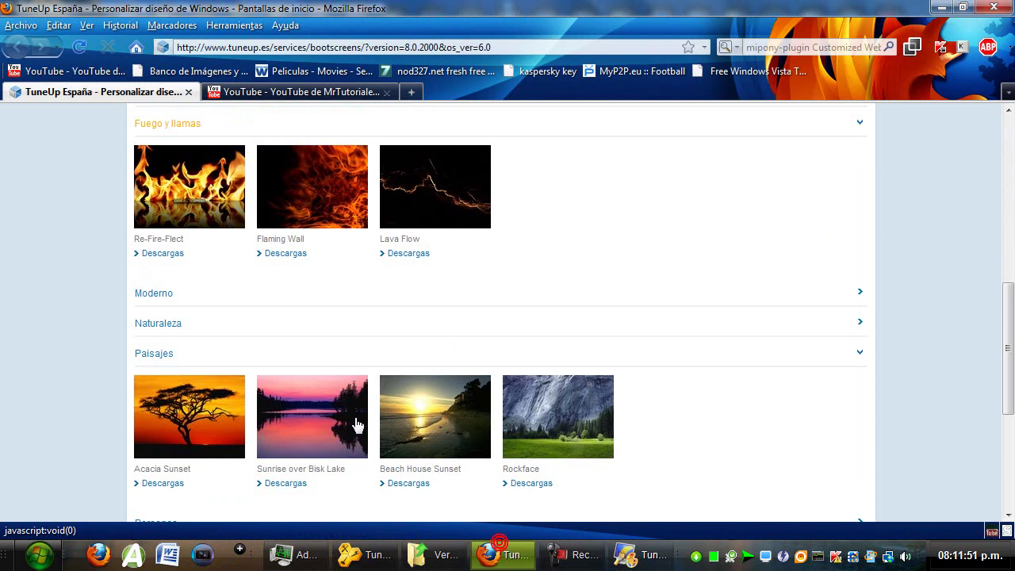
{"action": "scroll", "coordinate": [684, 319], "scroll_direction": "up", "scroll_amount": 10}
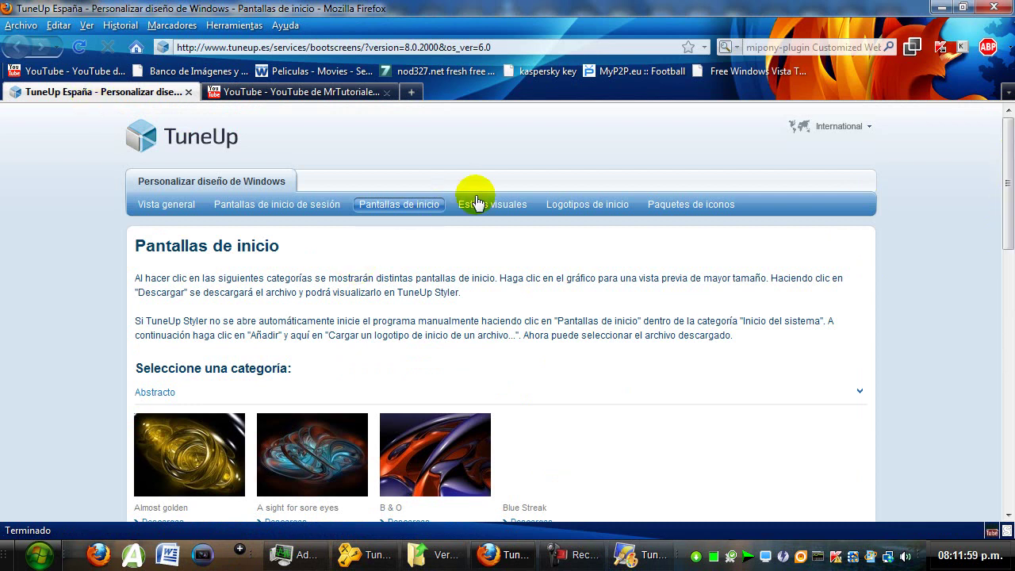
{"action": "left_click", "coordinate": [579, 206]}
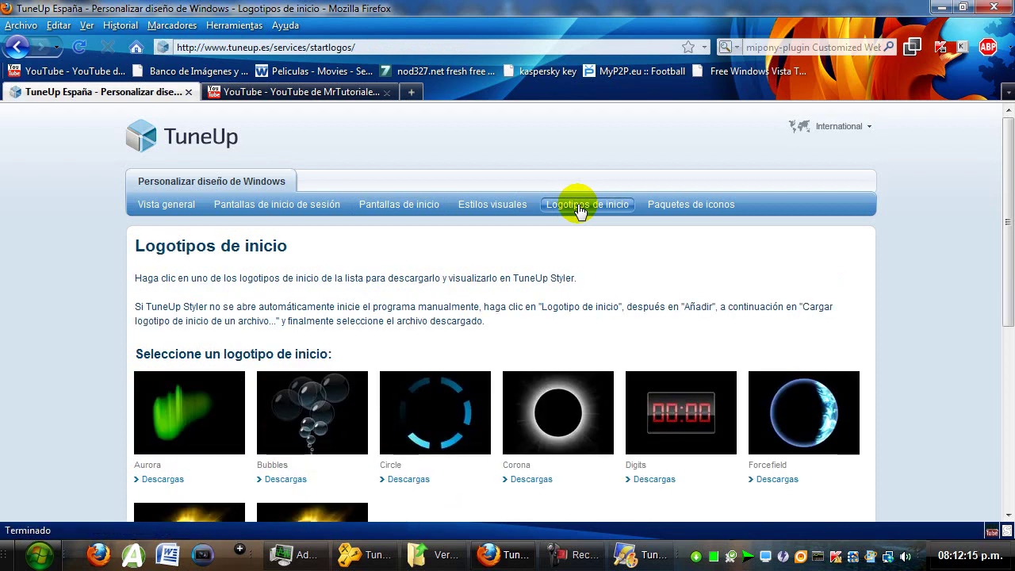
{"action": "scroll", "coordinate": [267, 334], "scroll_direction": "down", "scroll_amount": 5}
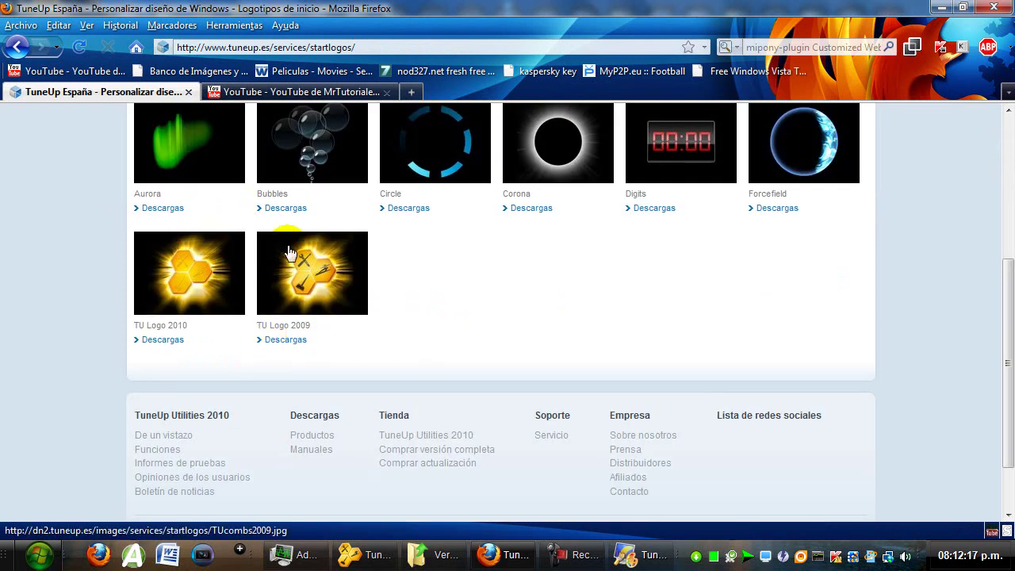
{"action": "scroll", "coordinate": [240, 277], "scroll_direction": "up", "scroll_amount": 5}
{"action": "scroll", "coordinate": [208, 348], "scroll_direction": "down", "scroll_amount": 2}
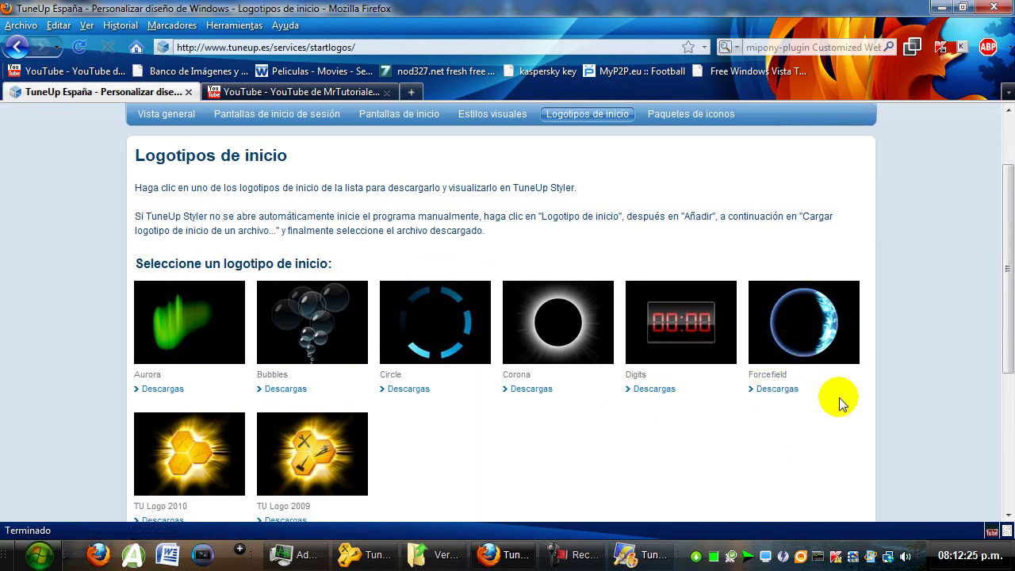
{"action": "left_click", "coordinate": [934, 7]}
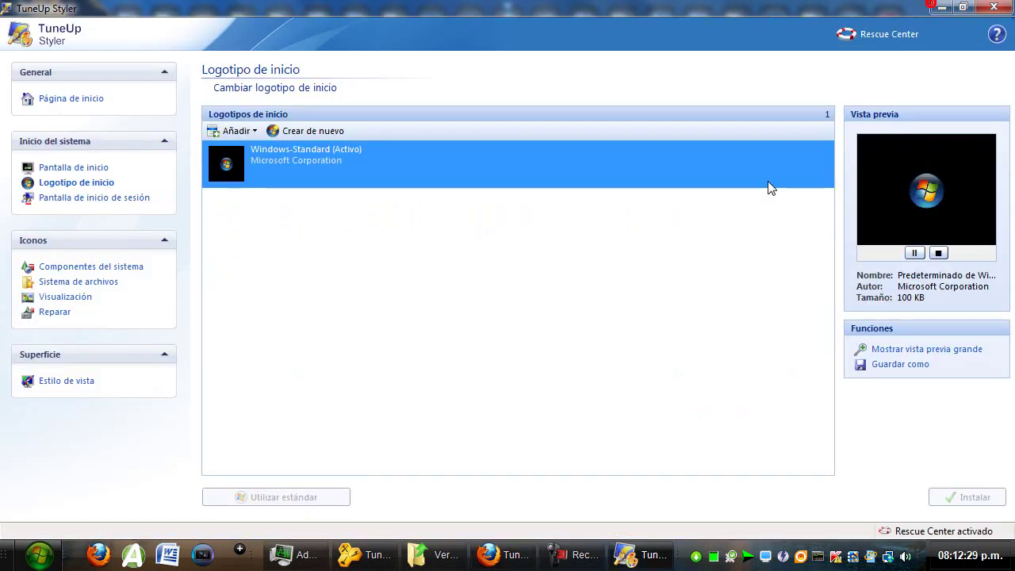
Start loading a startup logo from a file and select Forcefield in the Inicio Windows folder
{"action": "left_click", "coordinate": [254, 131]}
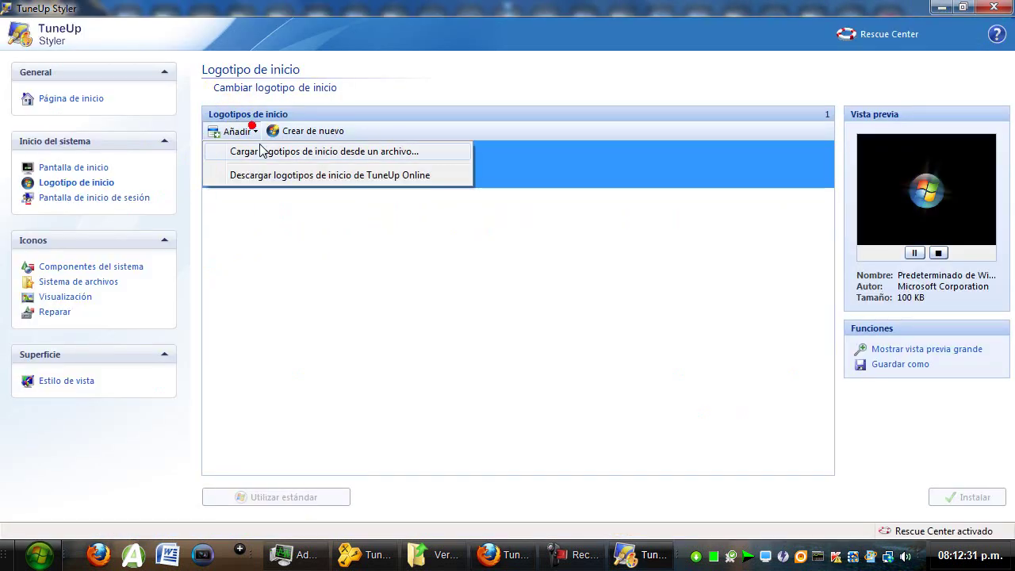
{"action": "left_click", "coordinate": [259, 151]}
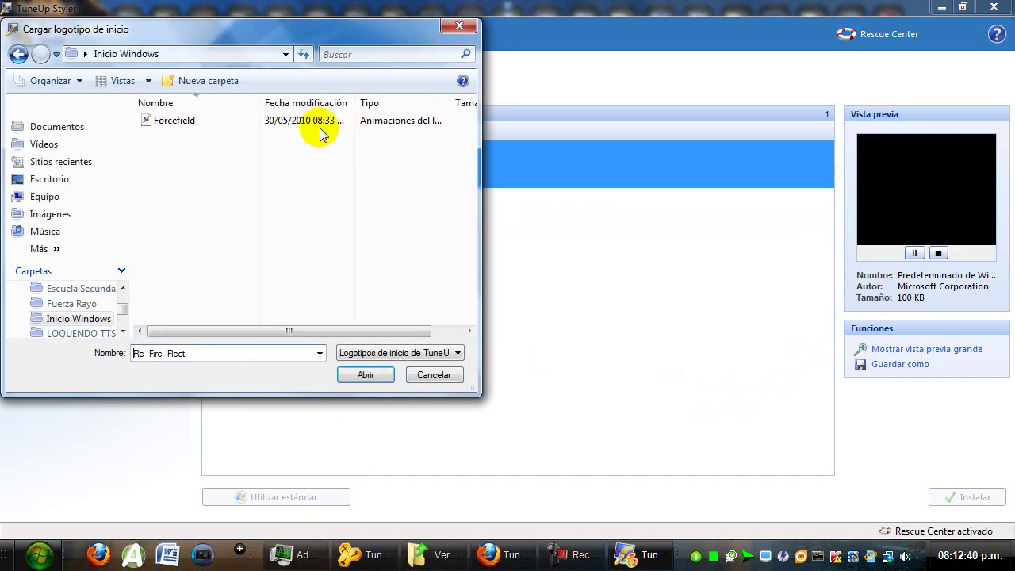
{"action": "left_click", "coordinate": [180, 122]}
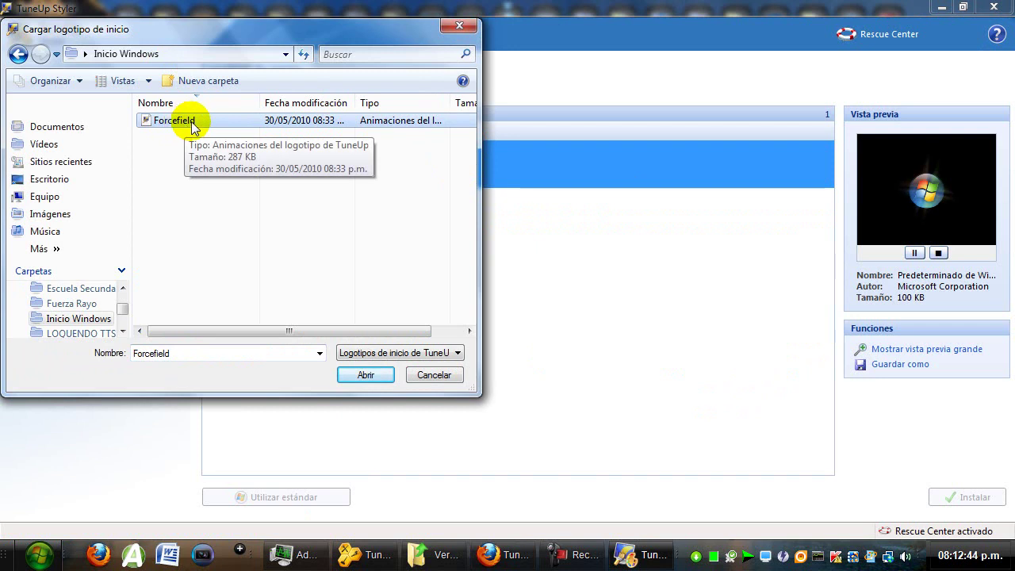
Switch to Firefox to locate the Forcefield download on the logo page, and return to TuneUp Styler
{"action": "left_click", "coordinate": [502, 557]}
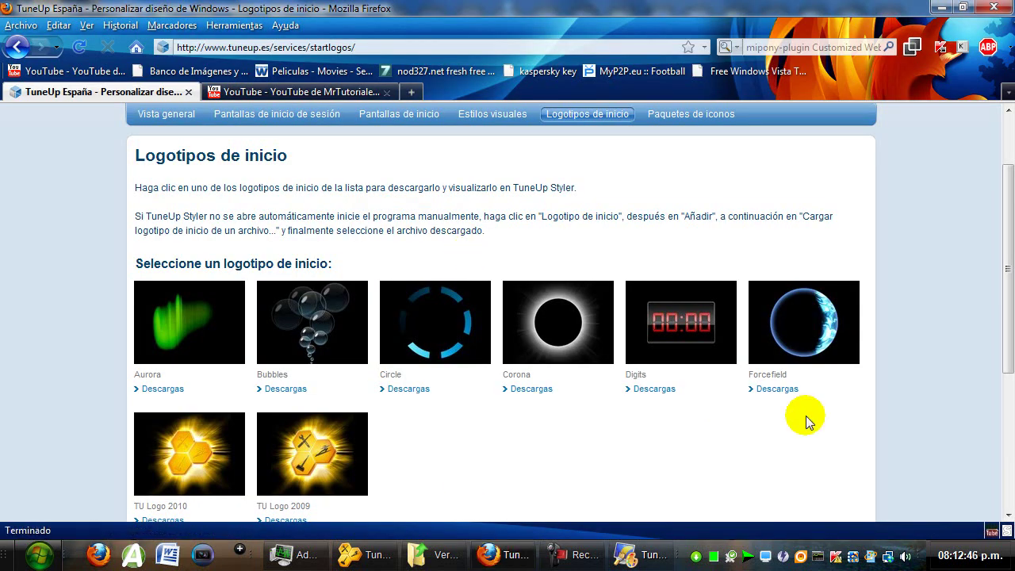
{"action": "left_click_drag", "start_coordinate": [784, 378], "coordinate": [743, 384]}
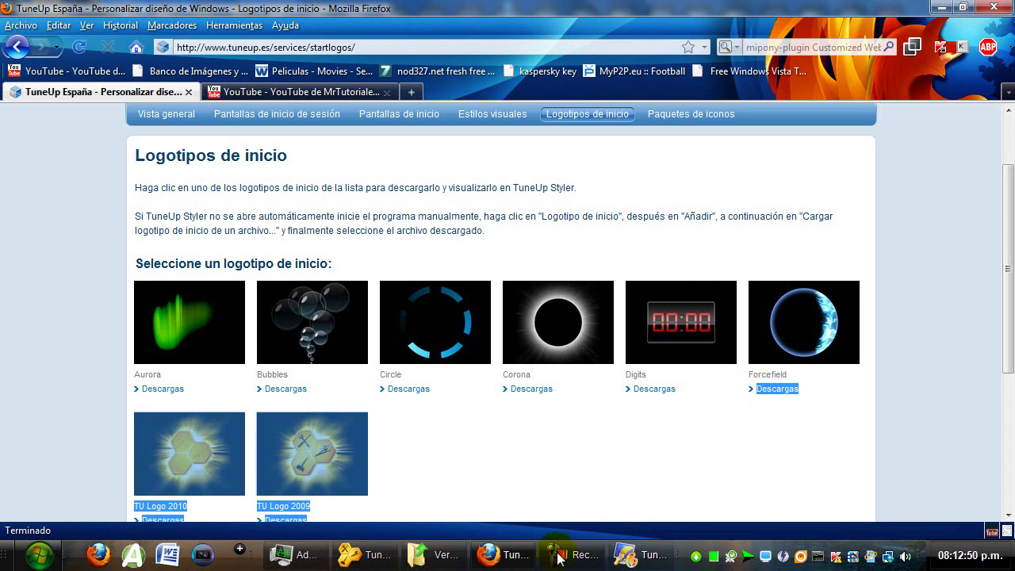
{"action": "left_click", "coordinate": [652, 463]}
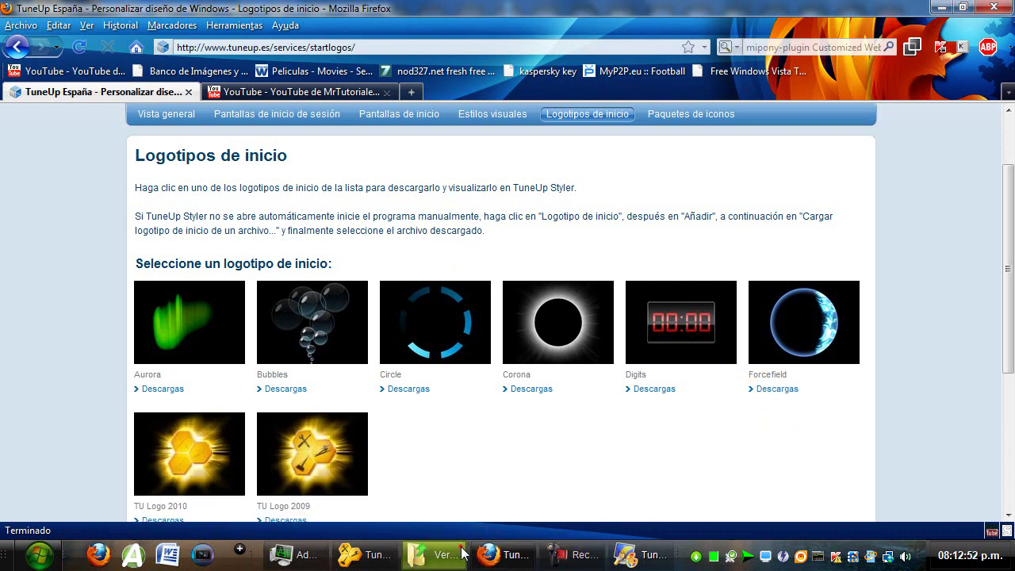
{"action": "left_click", "coordinate": [638, 555]}
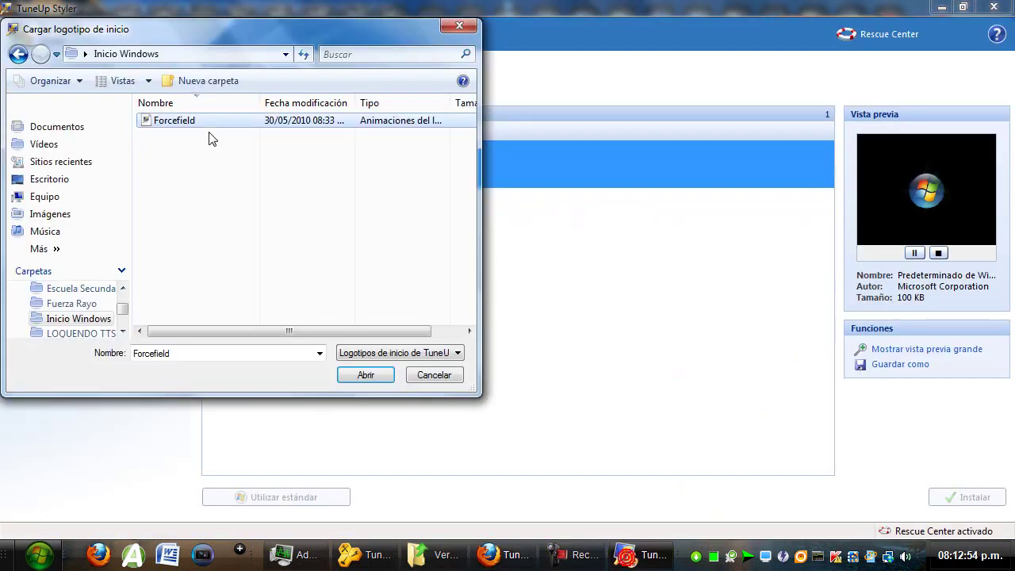
Load the selected Forcefield file and install it as the active startup logo
{"action": "left_click", "coordinate": [384, 378]}
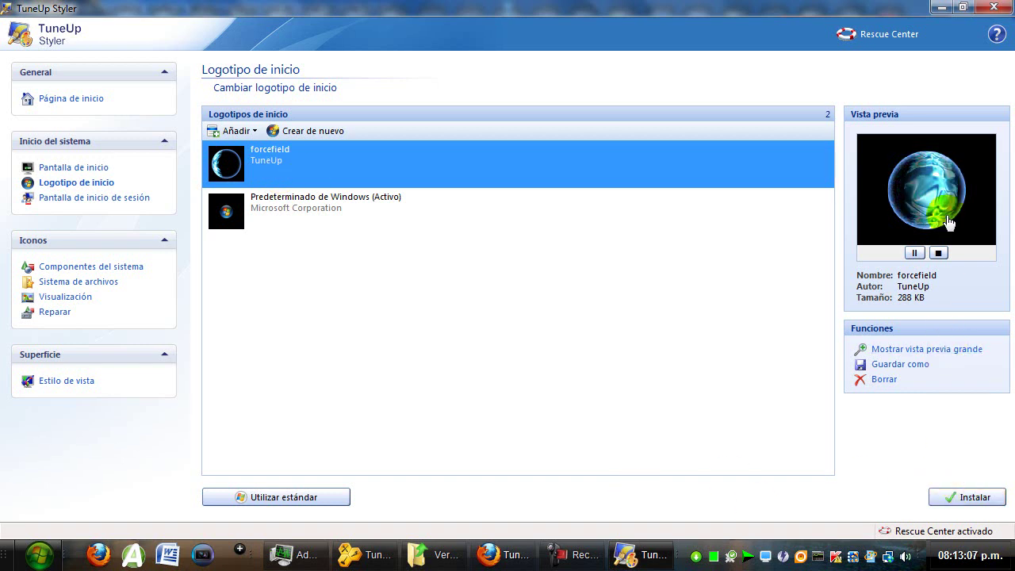
{"action": "left_click", "coordinate": [960, 498]}
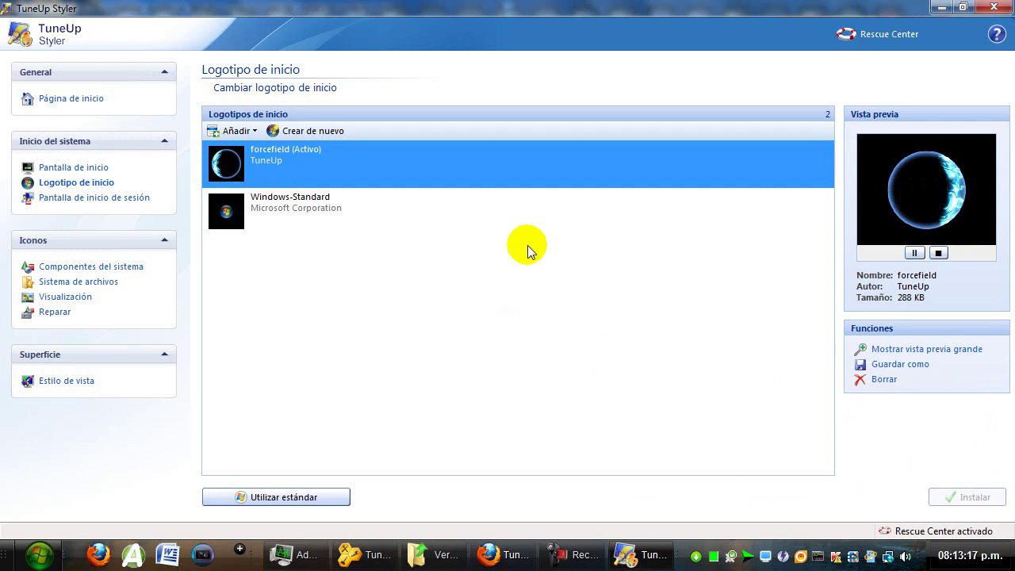
{"action": "left_click", "coordinate": [329, 170]}
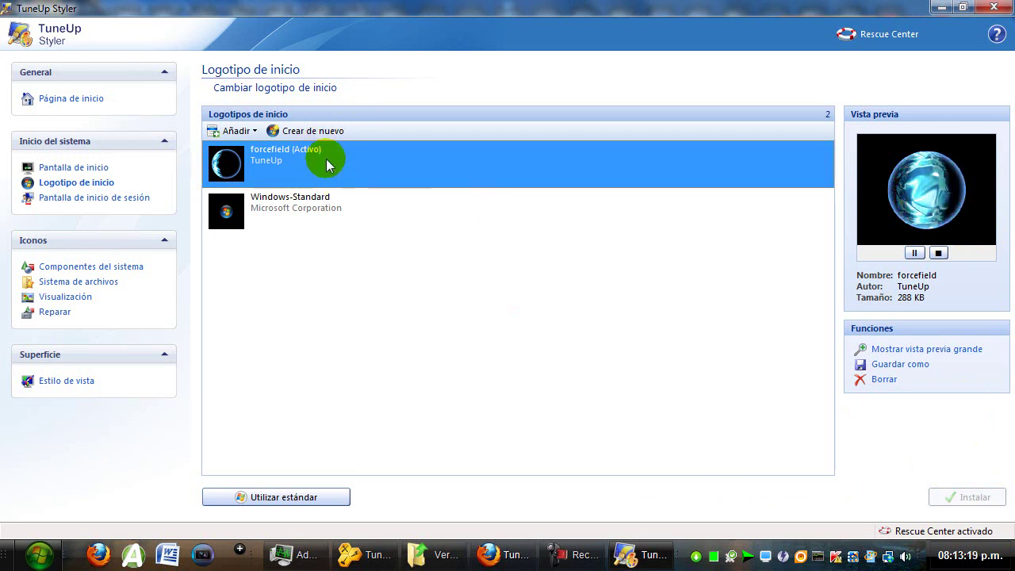
Open the Pantalla de inicio de sesión section, select Rockface and switch to the default Windows logon screen
{"action": "left_click", "coordinate": [136, 198]}
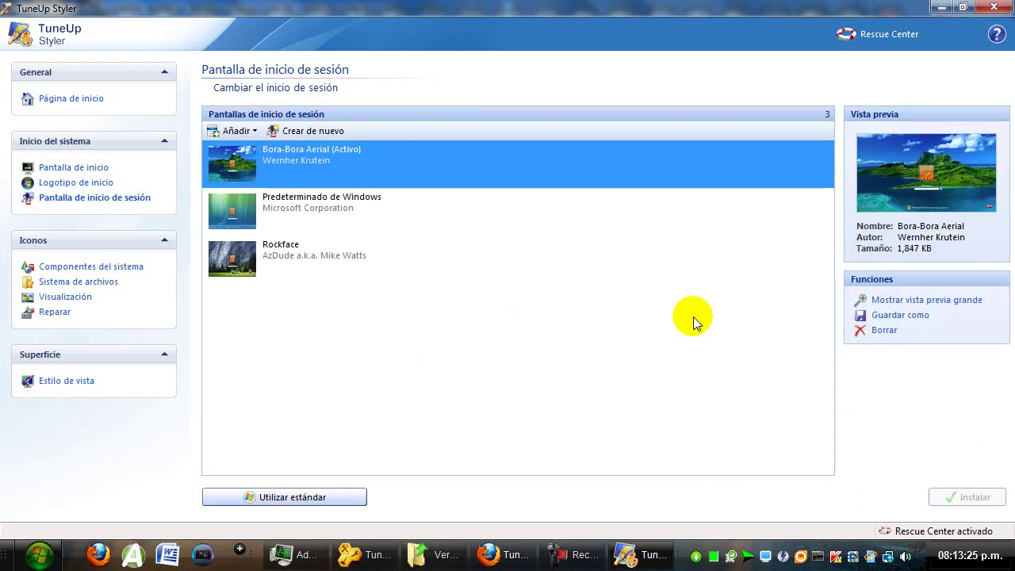
{"action": "left_click", "coordinate": [311, 257]}
{"action": "left_click", "coordinate": [277, 216]}
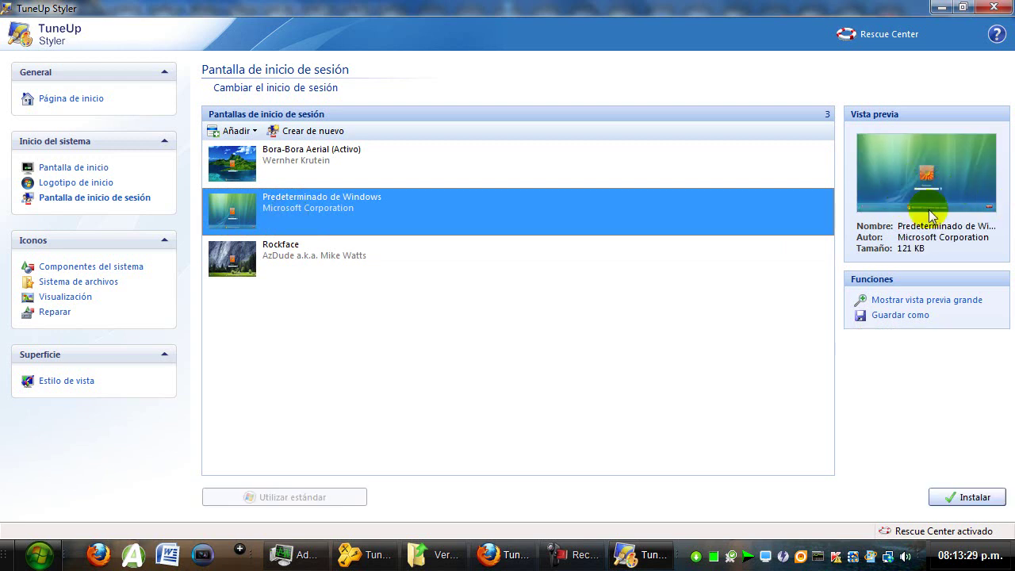
View the default Windows logon screen in large preview, close it, and select Rockface followed by Bora-Bora Aerial
{"action": "left_click", "coordinate": [908, 299]}
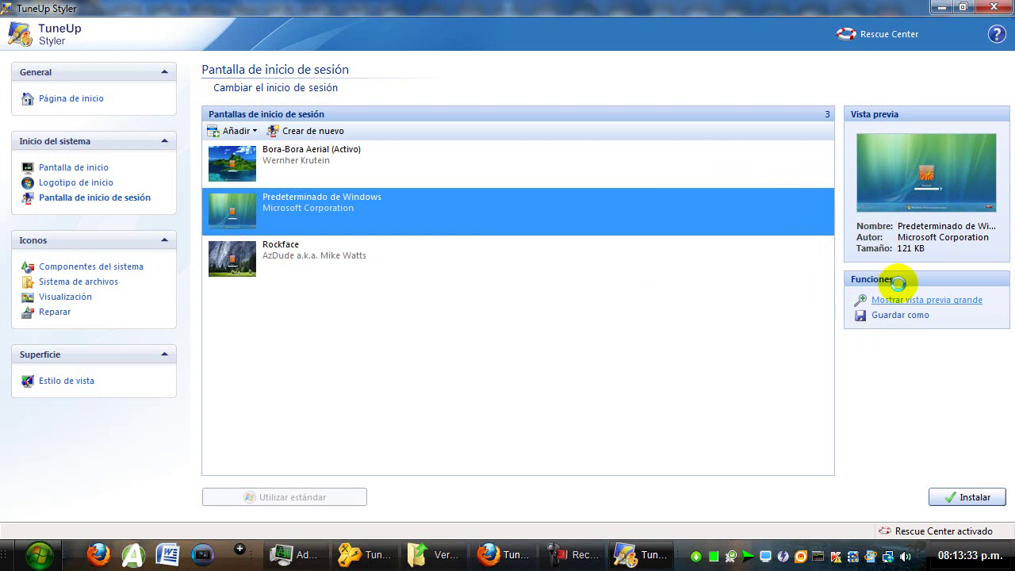
{"action": "left_click", "coordinate": [352, 215]}
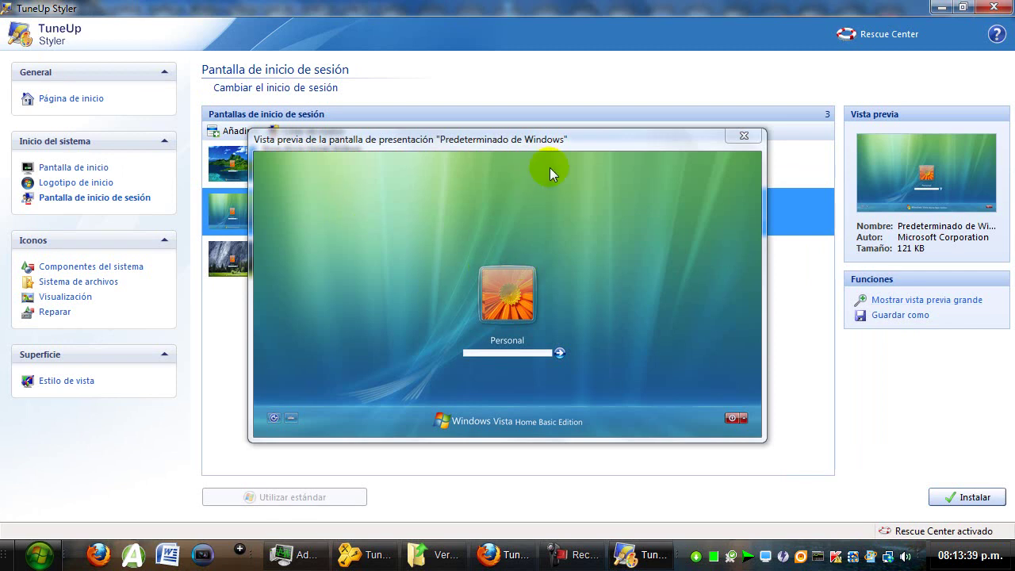
{"action": "left_click", "coordinate": [739, 139]}
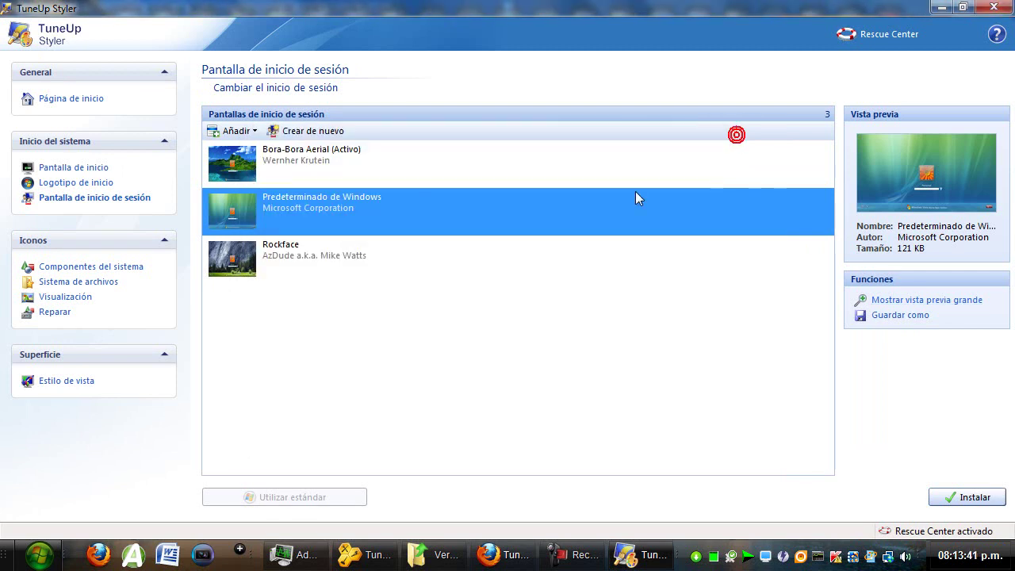
{"action": "left_click", "coordinate": [302, 266]}
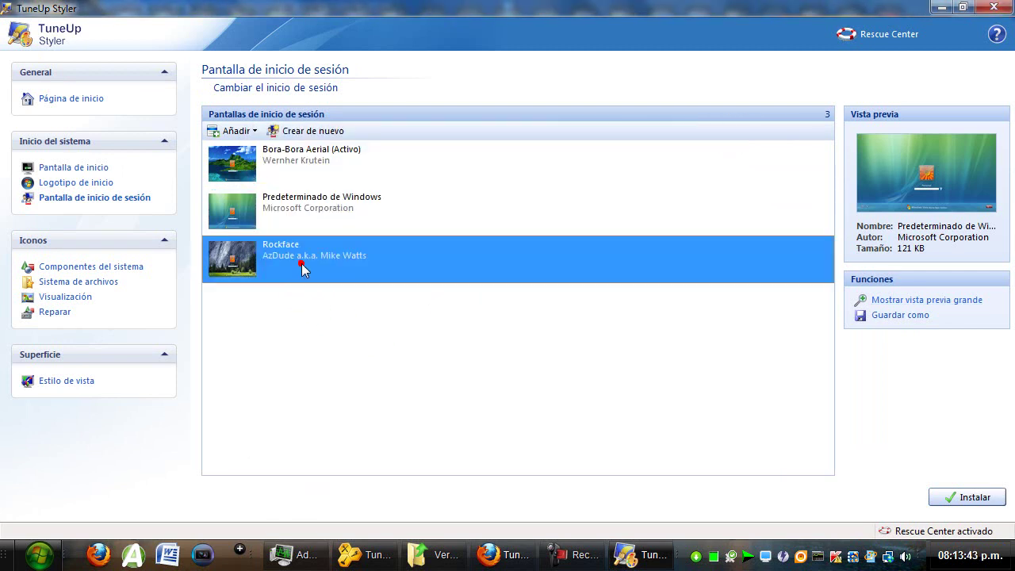
{"action": "left_click", "coordinate": [295, 165]}
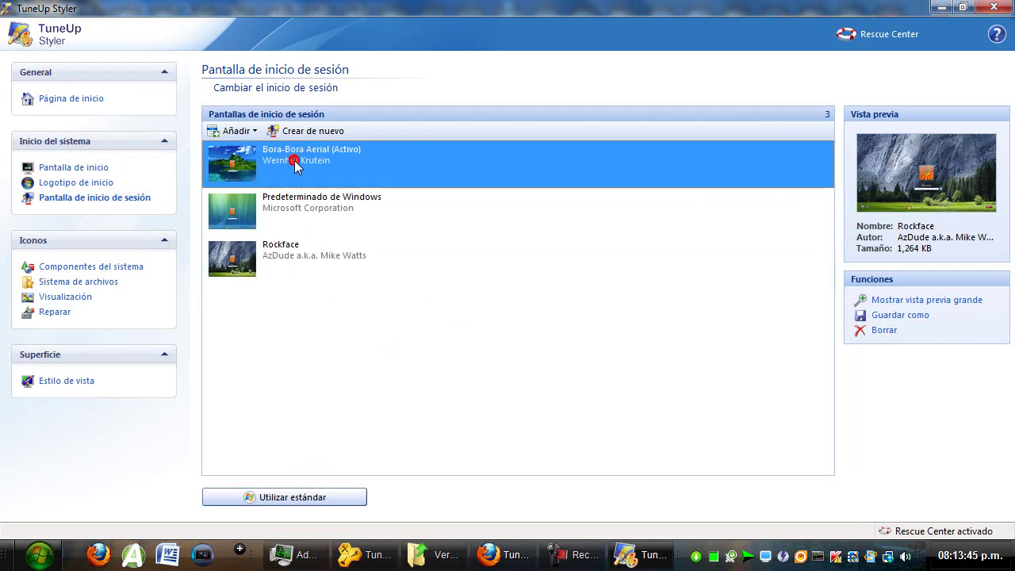
Go to the TuneUp website in Firefox and open its Pantallas de inicio de sesión download page
{"action": "left_click", "coordinate": [253, 131]}
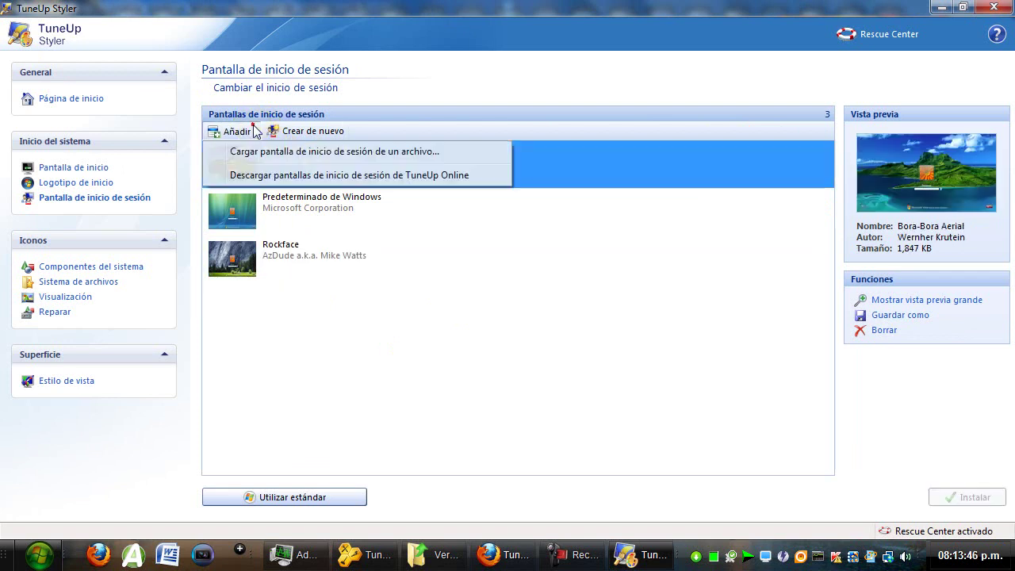
{"action": "left_click", "coordinate": [292, 178]}
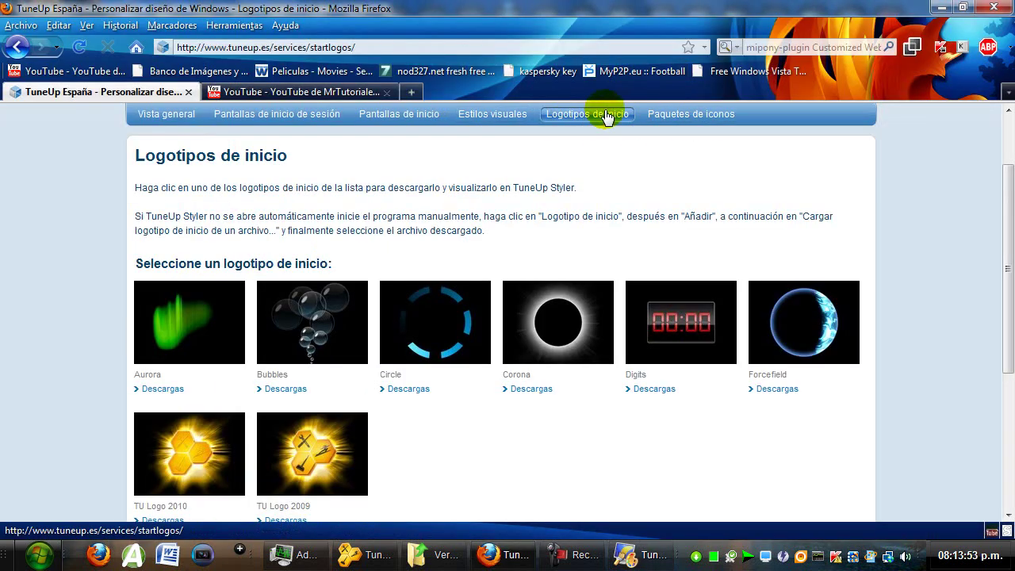
{"action": "scroll", "coordinate": [476, 119], "scroll_direction": "up", "scroll_amount": 2}
{"action": "left_click", "coordinate": [310, 201]}
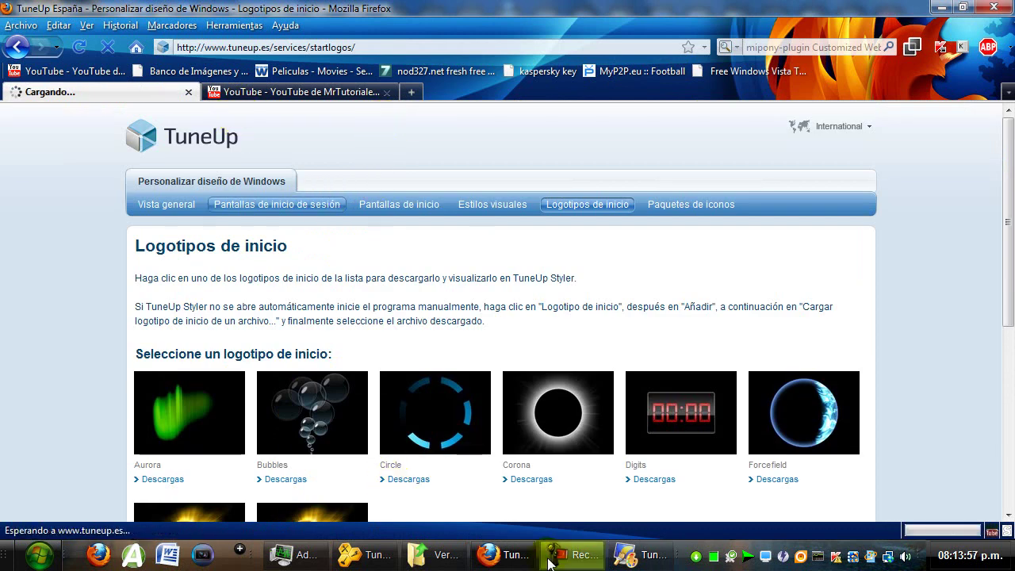
Return to TuneUp Styler and select the default Windows logon screen, Rockface and Bora-Bora Aerial in turn
{"action": "left_click", "coordinate": [610, 561]}
{"action": "left_click", "coordinate": [305, 222]}
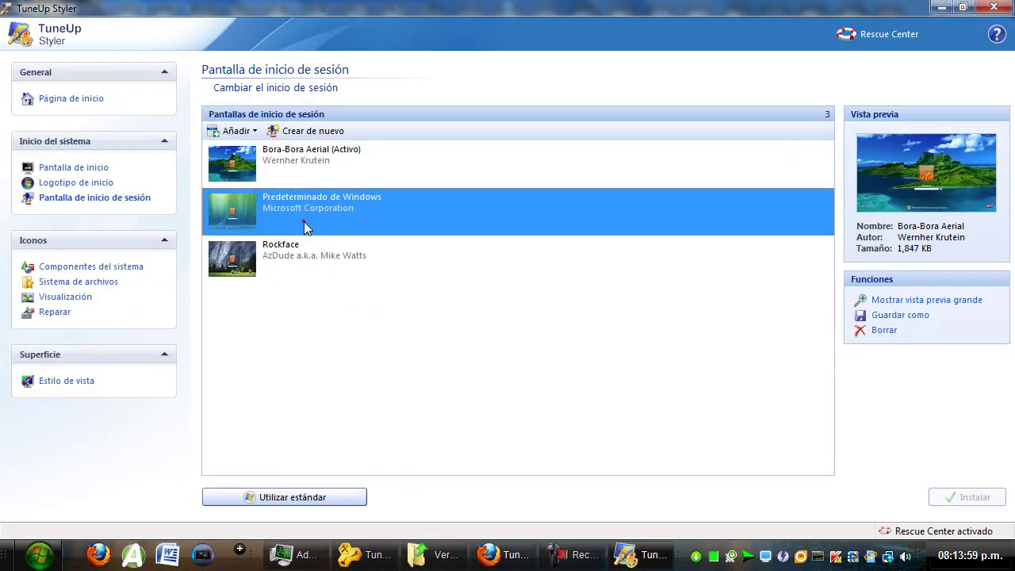
{"action": "left_click", "coordinate": [305, 251]}
{"action": "left_click", "coordinate": [301, 171]}
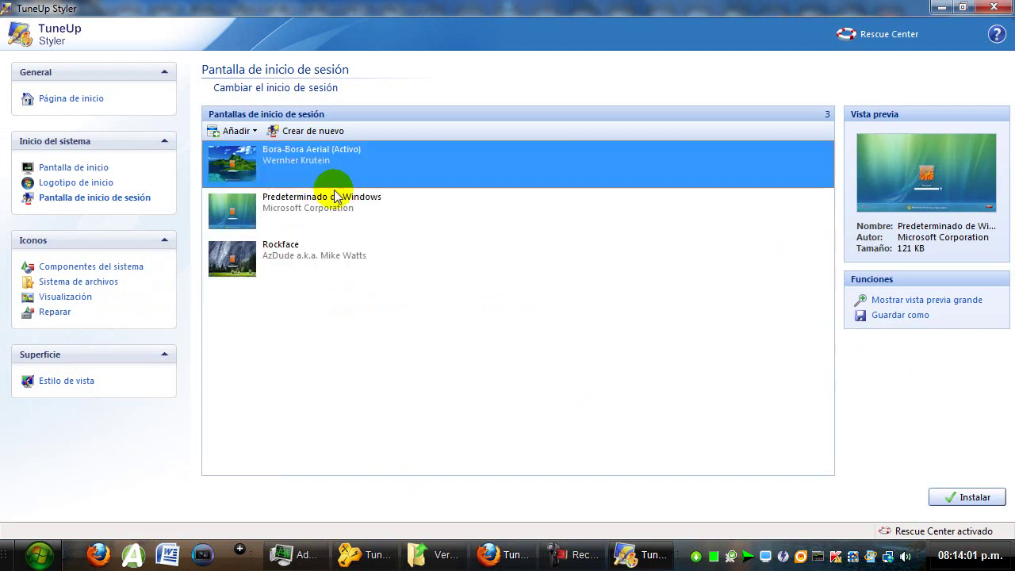
Switch to Firefox, examine the logon screens under the Abstracto and Animales categories, and return to TuneUp Styler
{"action": "left_click", "coordinate": [500, 557]}
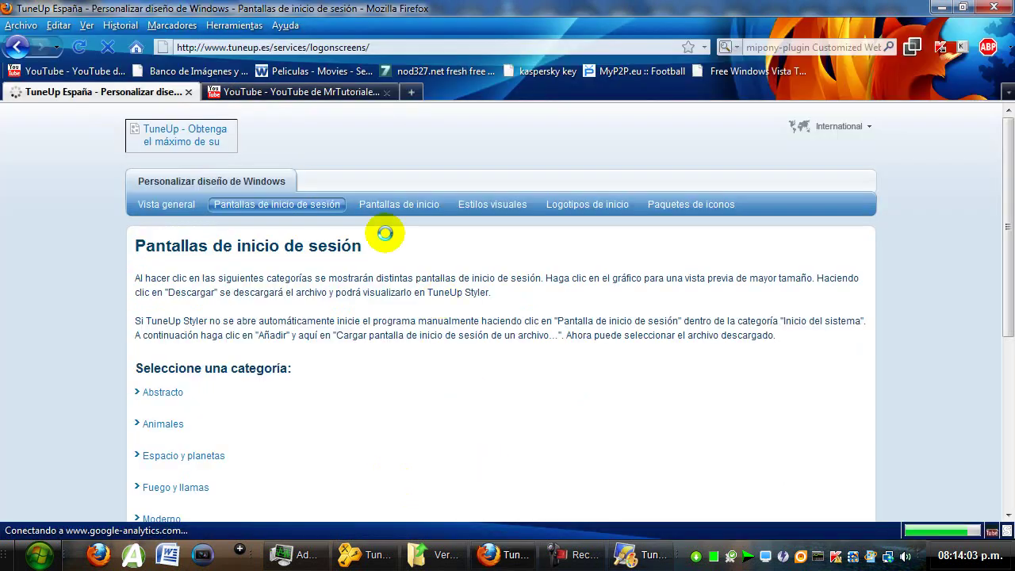
{"action": "scroll", "coordinate": [240, 262], "scroll_direction": "down", "scroll_amount": 3}
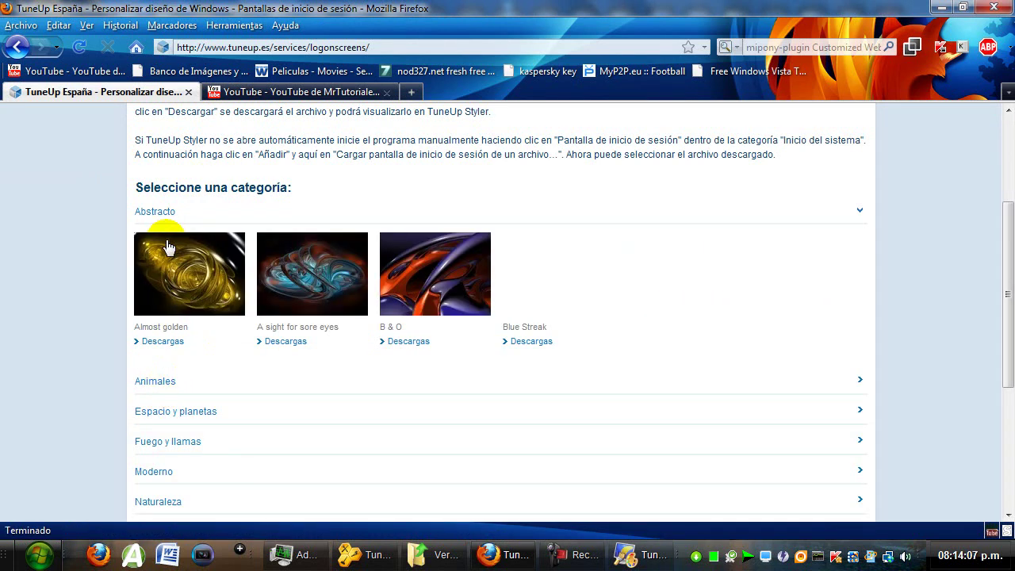
{"action": "left_click", "coordinate": [153, 384]}
{"action": "scroll", "coordinate": [265, 284], "scroll_direction": "down", "scroll_amount": 4}
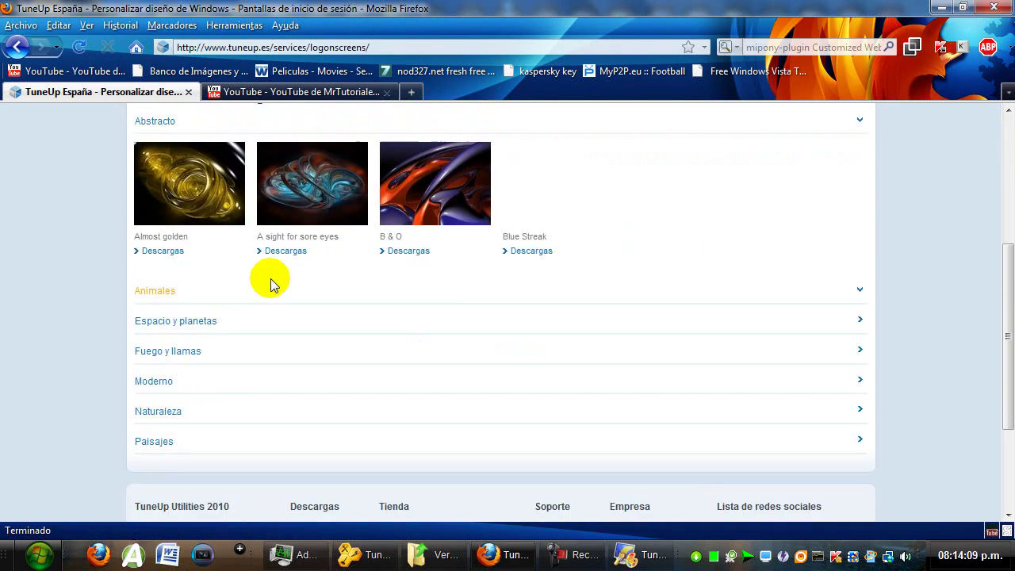
{"action": "scroll", "coordinate": [267, 284], "scroll_direction": "up", "scroll_amount": 2}
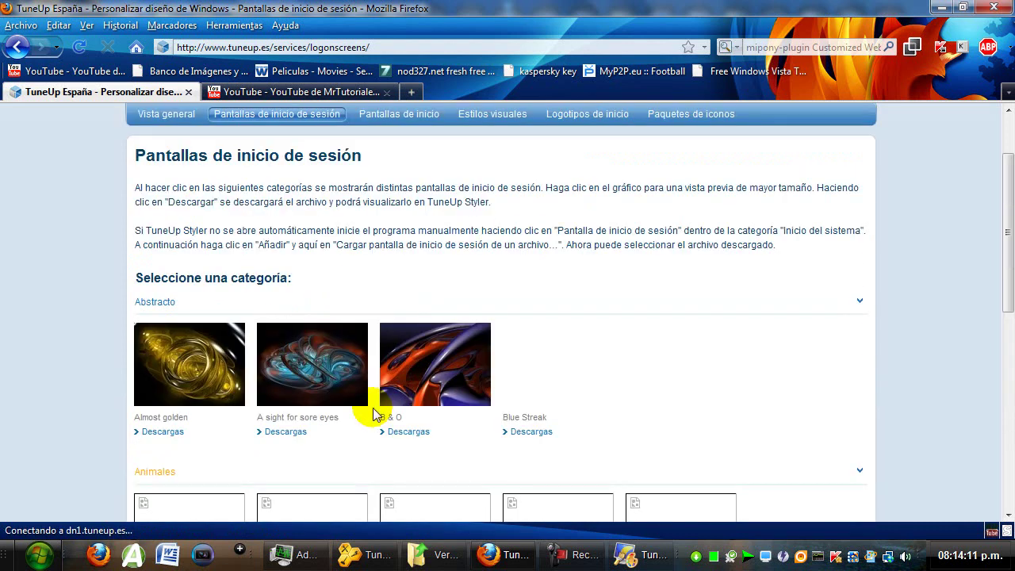
{"action": "left_click", "coordinate": [637, 559]}
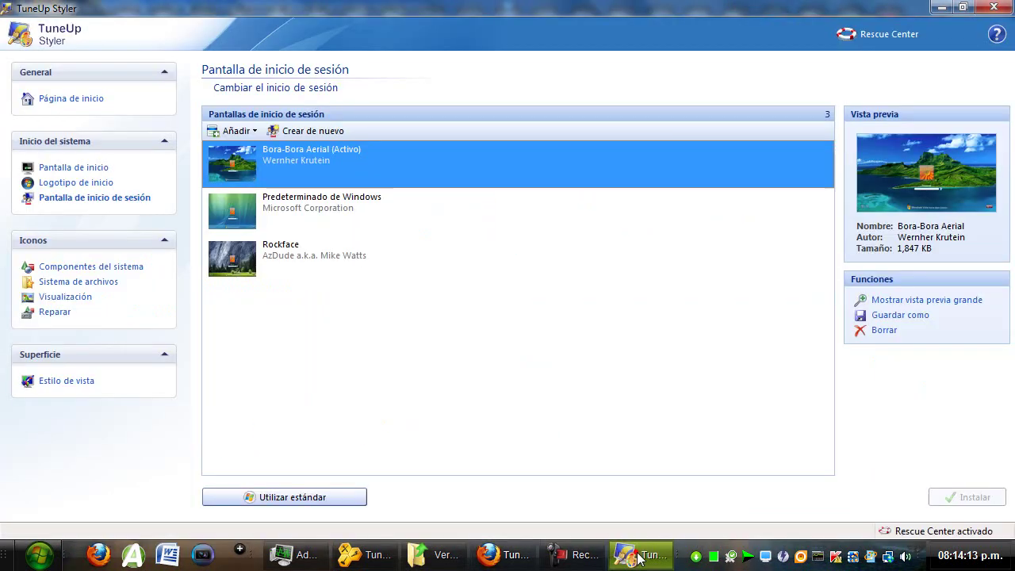
{"action": "left_click", "coordinate": [253, 131]}
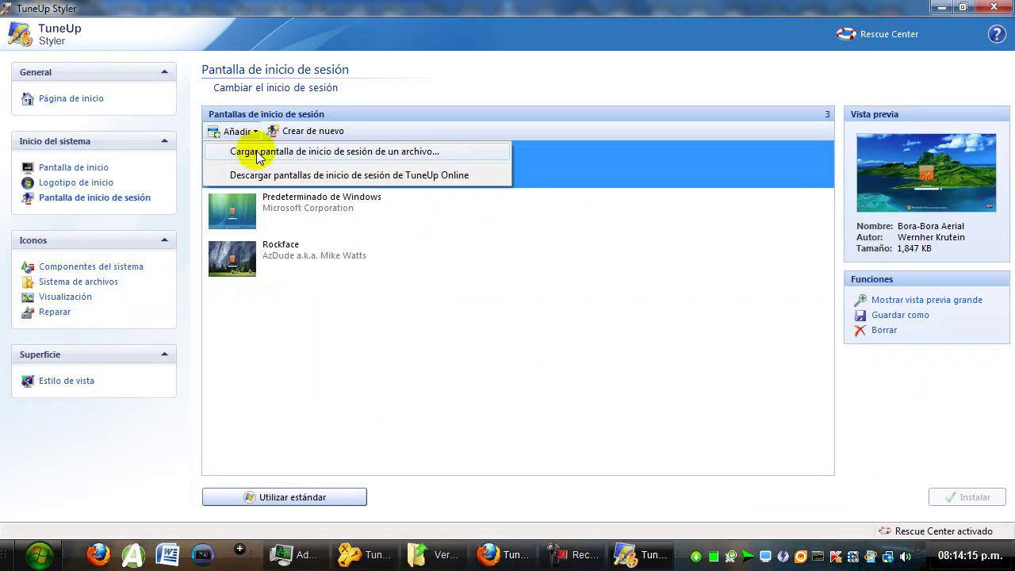
{"action": "left_click", "coordinate": [257, 152]}
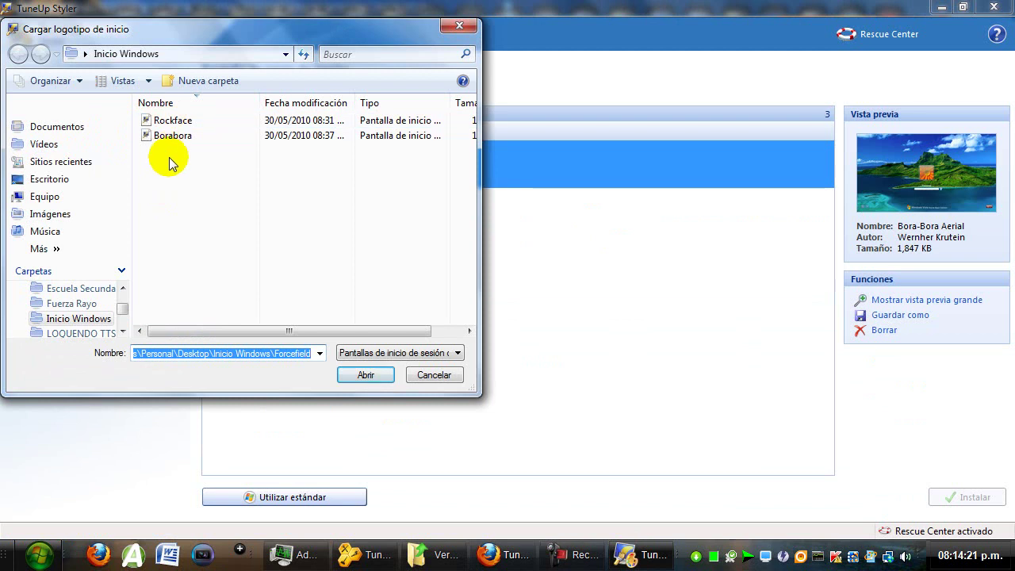
{"action": "left_click", "coordinate": [170, 120]}
{"action": "left_click", "coordinate": [421, 374]}
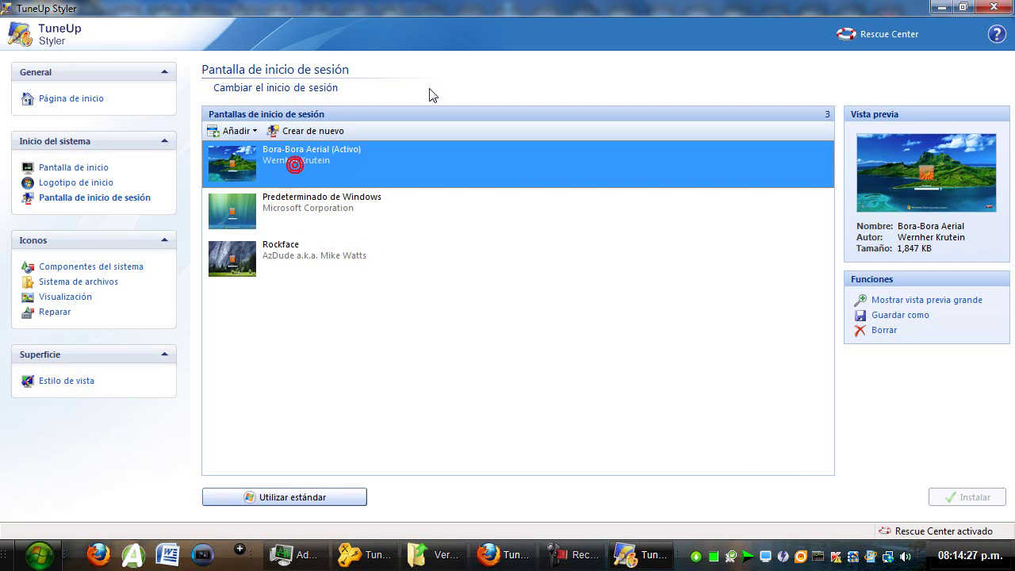
Select the Rockface logon screen followed by Bora-Bora Aerial, close TuneUp Styler and minimise the remaining window to reach the desktop
{"action": "left_click", "coordinate": [326, 249]}
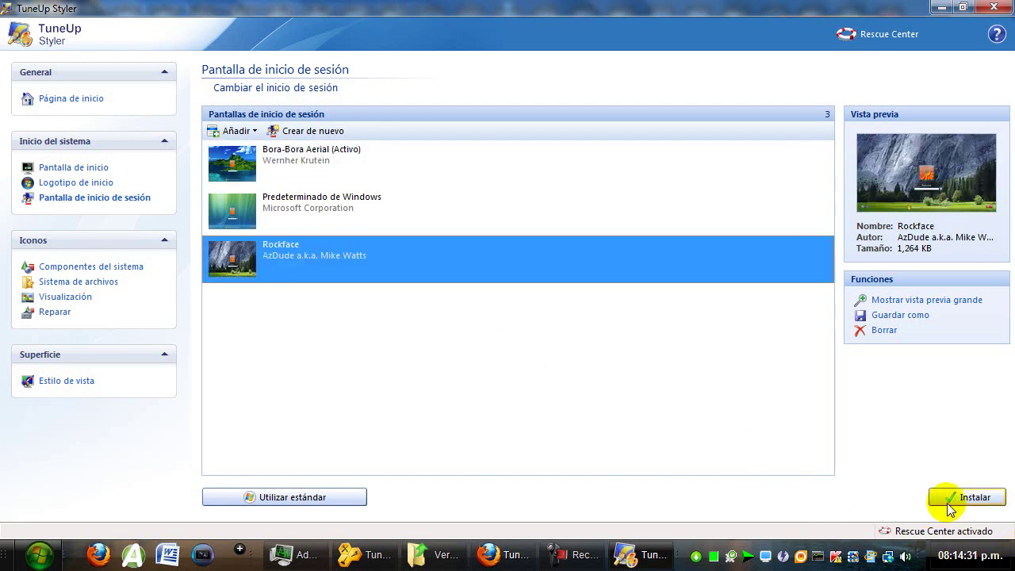
{"action": "left_click", "coordinate": [324, 173]}
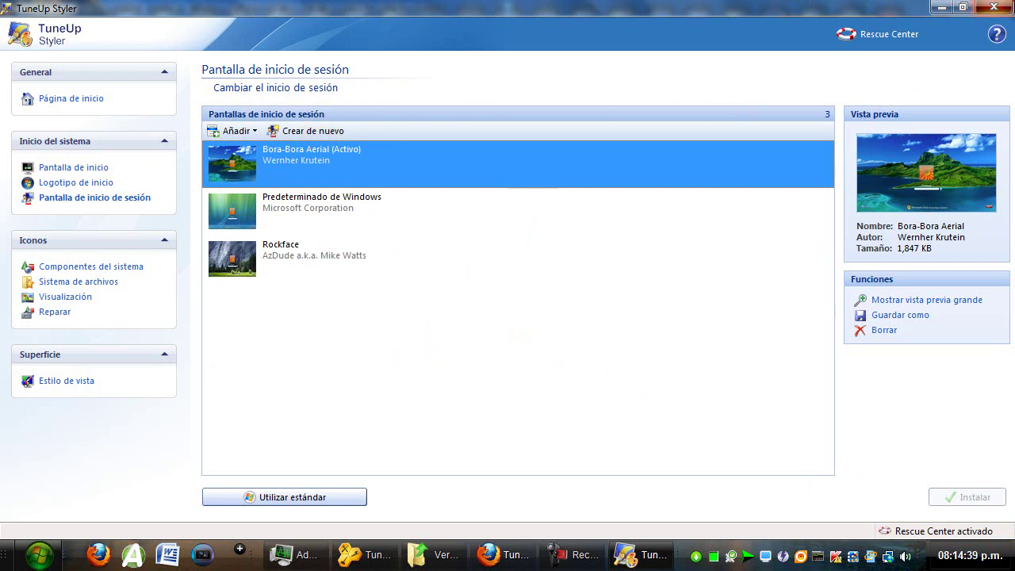
{"action": "left_click", "coordinate": [993, 7]}
{"action": "left_click", "coordinate": [940, 8]}
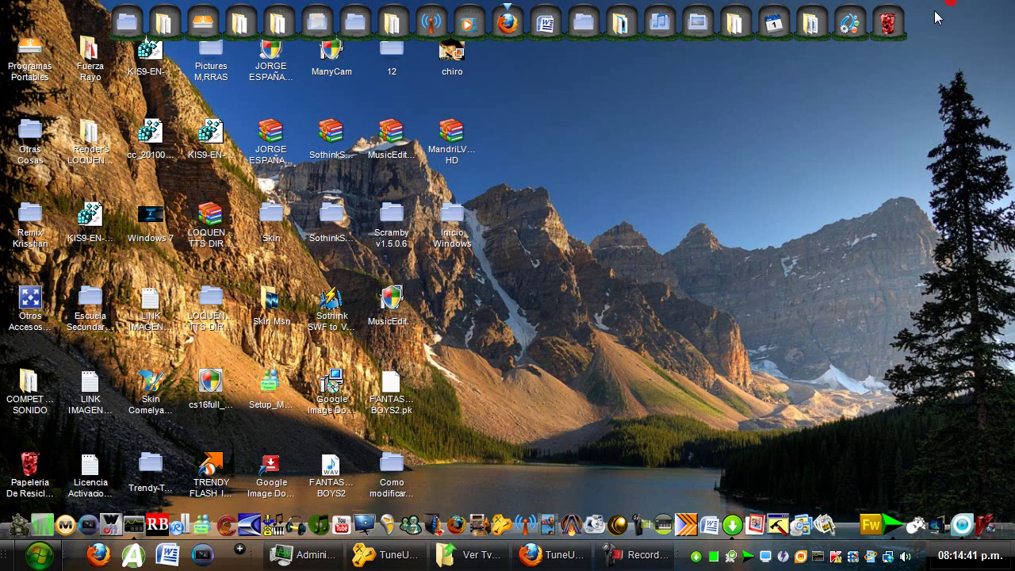
{"action": "left_click_drag", "start_coordinate": [718, 206], "coordinate": [618, 295]}
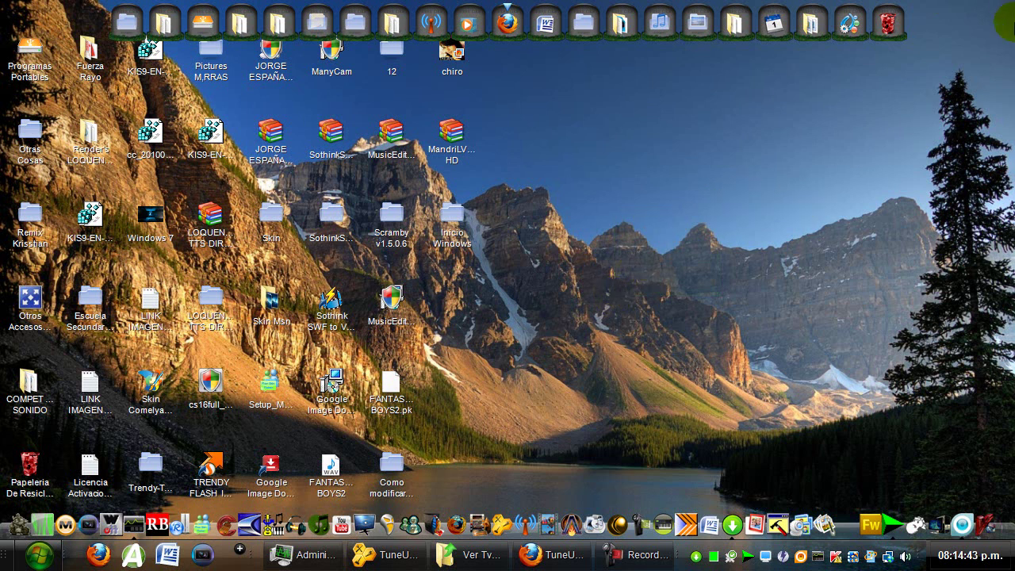
{"action": "left_click_drag", "start_coordinate": [1014, 124], "coordinate": [237, 312]}
{"action": "left_click", "coordinate": [679, 257]}
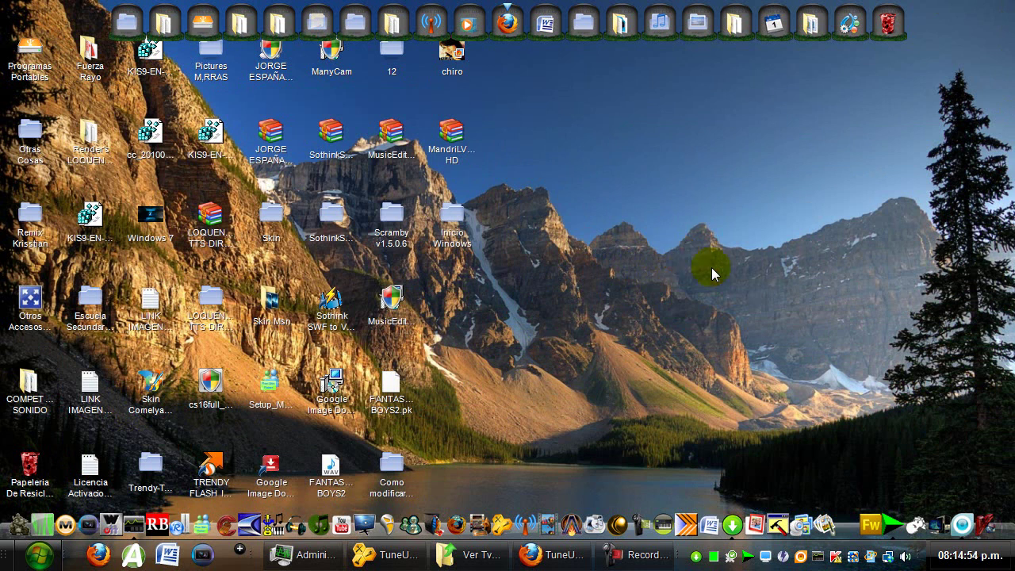
{"action": "left_click_drag", "start_coordinate": [929, 346], "coordinate": [509, 145]}
{"action": "left_click_drag", "start_coordinate": [574, 212], "coordinate": [930, 397]}
{"action": "left_click", "coordinate": [655, 354]}
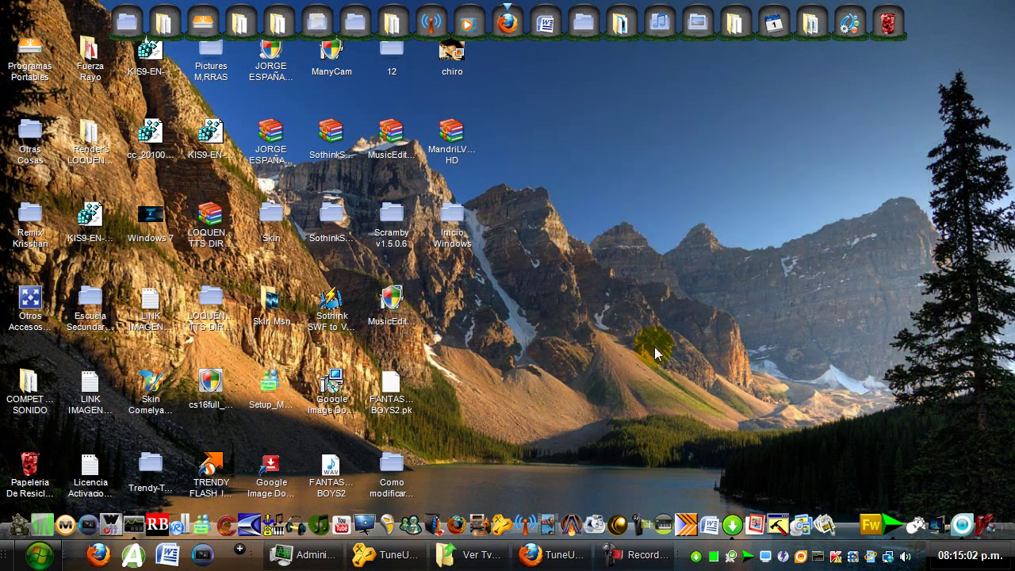